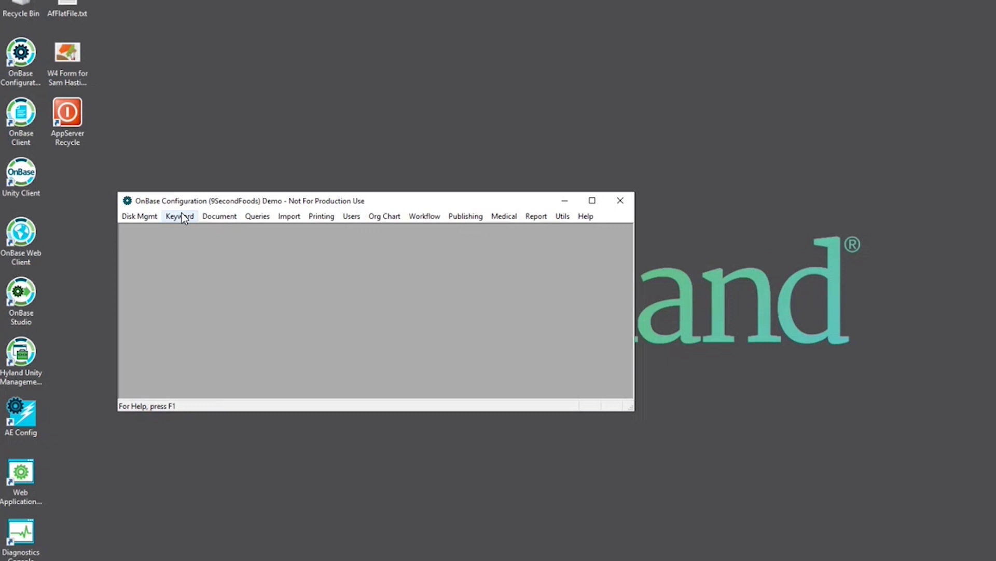
Step: Create a new AutoFill keyword set named 'AF - Employee Information' under Keyword > AutoFill Keyword Sets
left_click(121, 237)
left_click(211, 312)
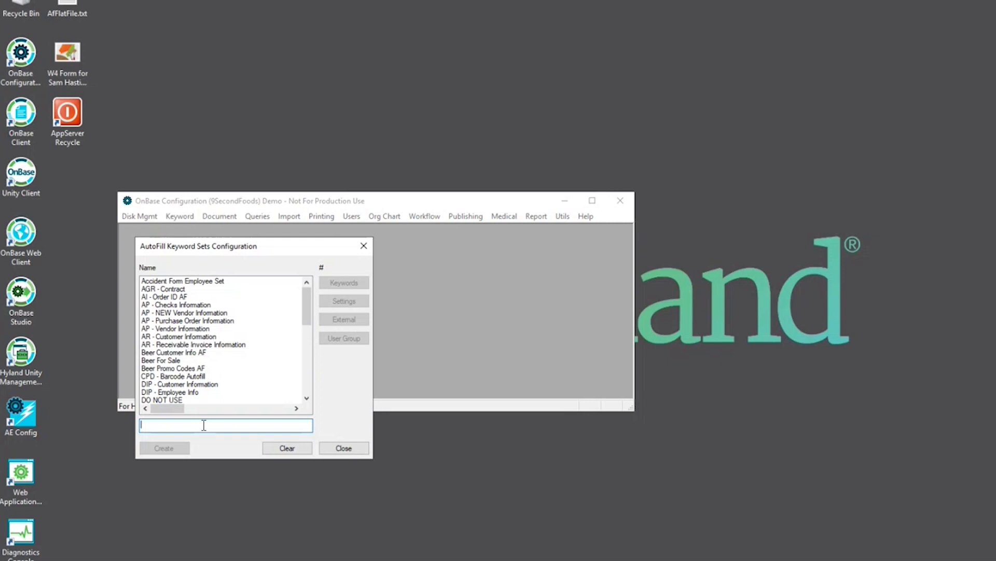
type("AF")
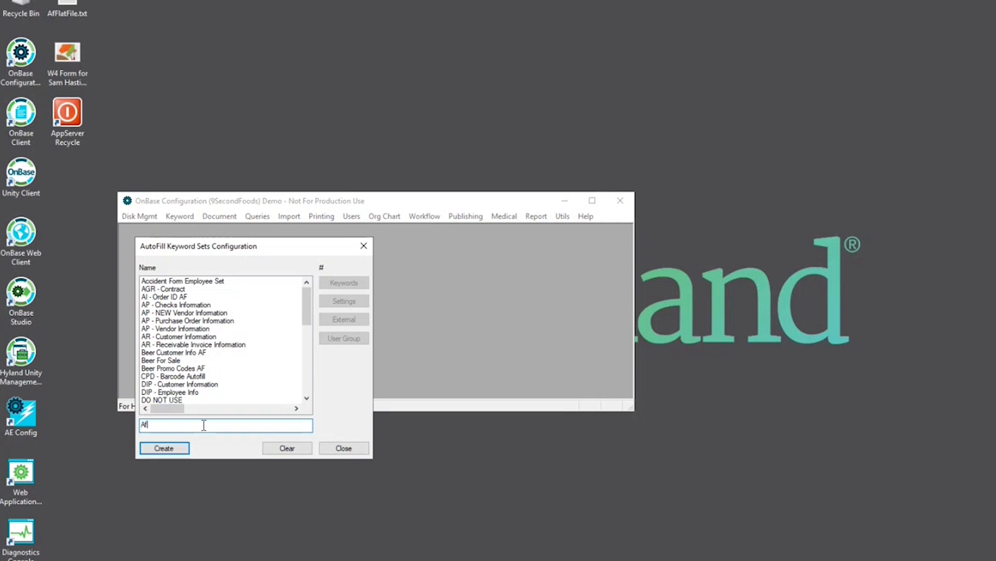
type(" - Employee Informationn")
key("BackSpace")
left_click(185, 449)
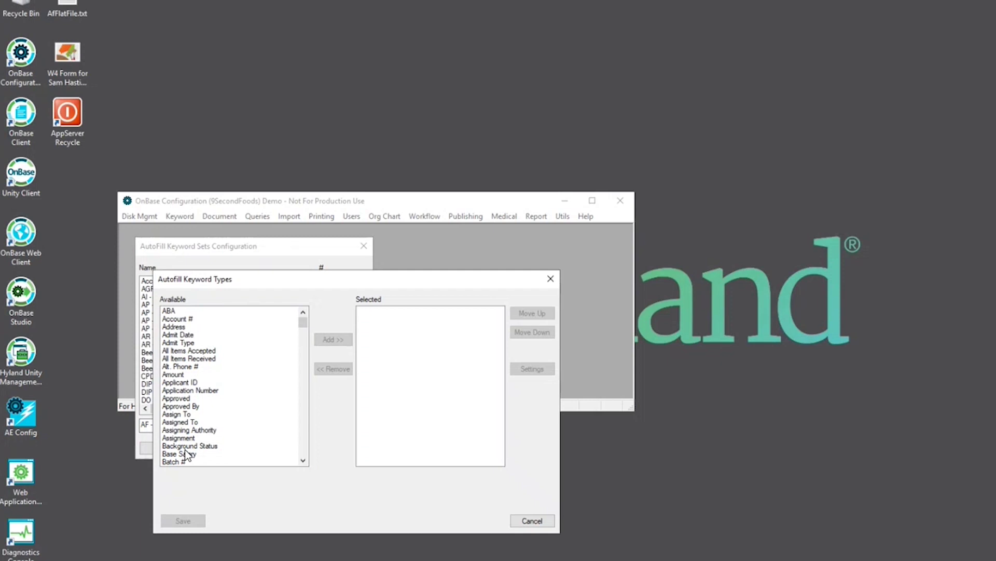
Step: Open AfFlatFile.txt in Notepad, widen it so full lines show, and move it right
double_click(72, 7)
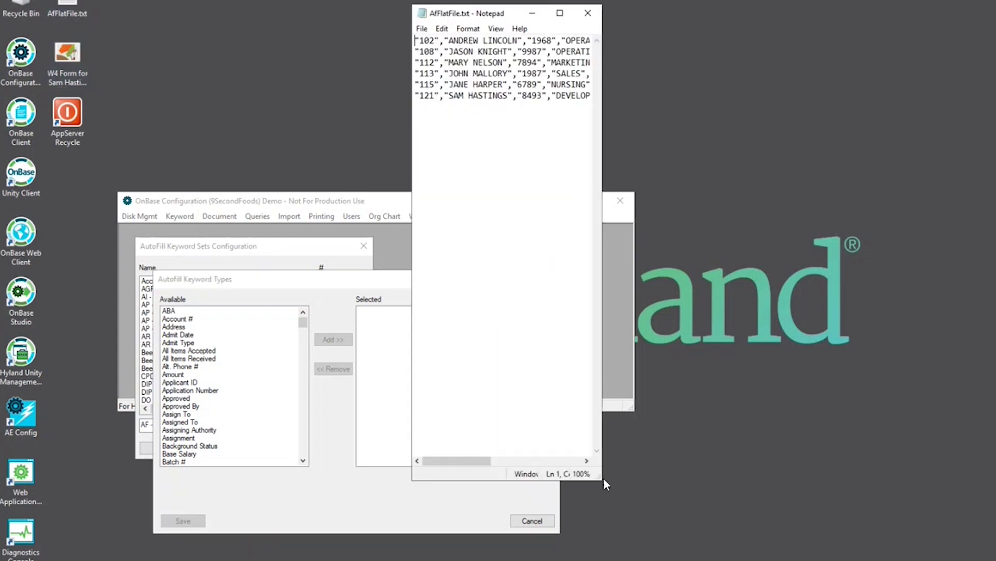
left_click_drag(597, 478, 958, 473)
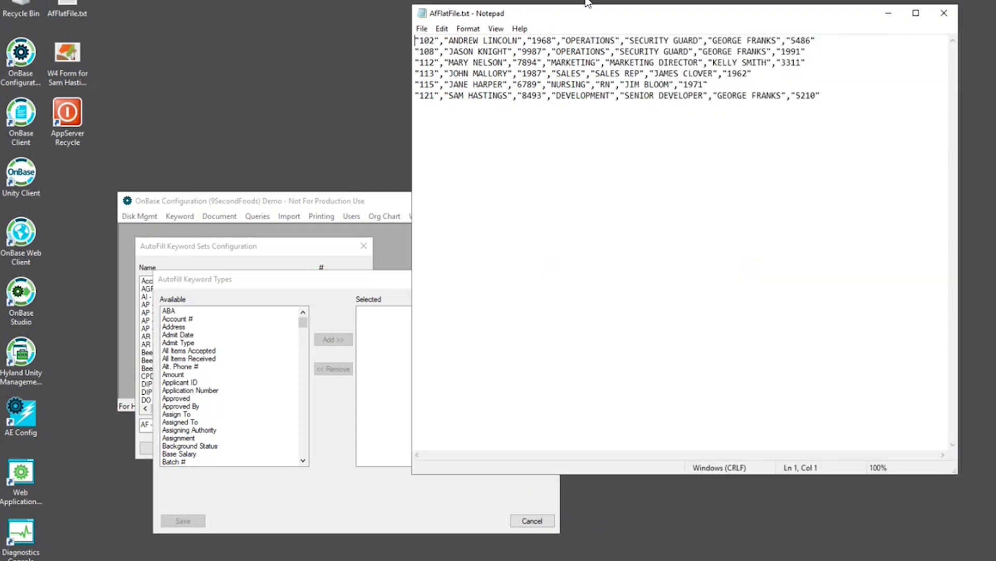
left_click_drag(561, 21, 753, 63)
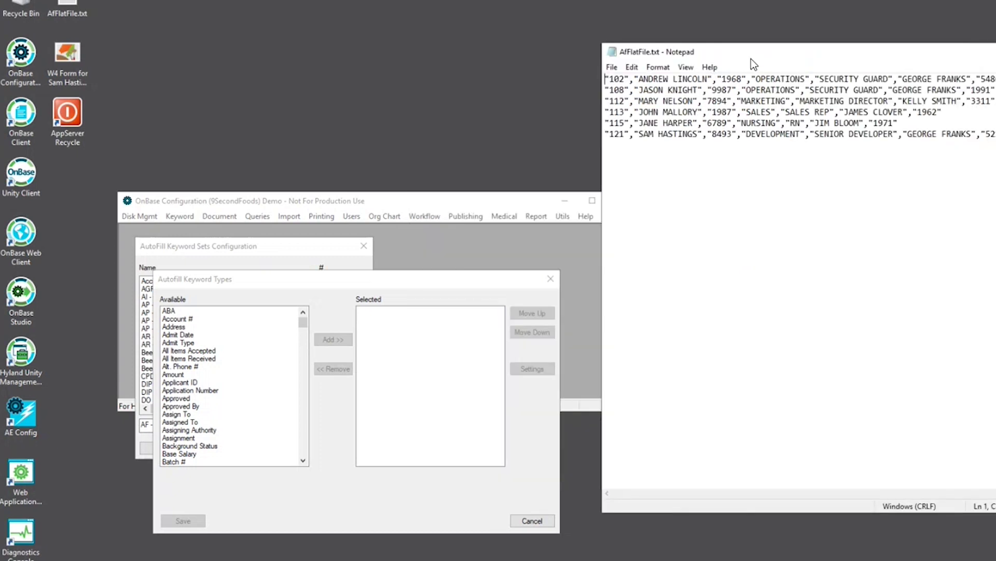
Step: Add the Employee ID, Name, Applicant ID and Department keyword types to the set
left_click(219, 359)
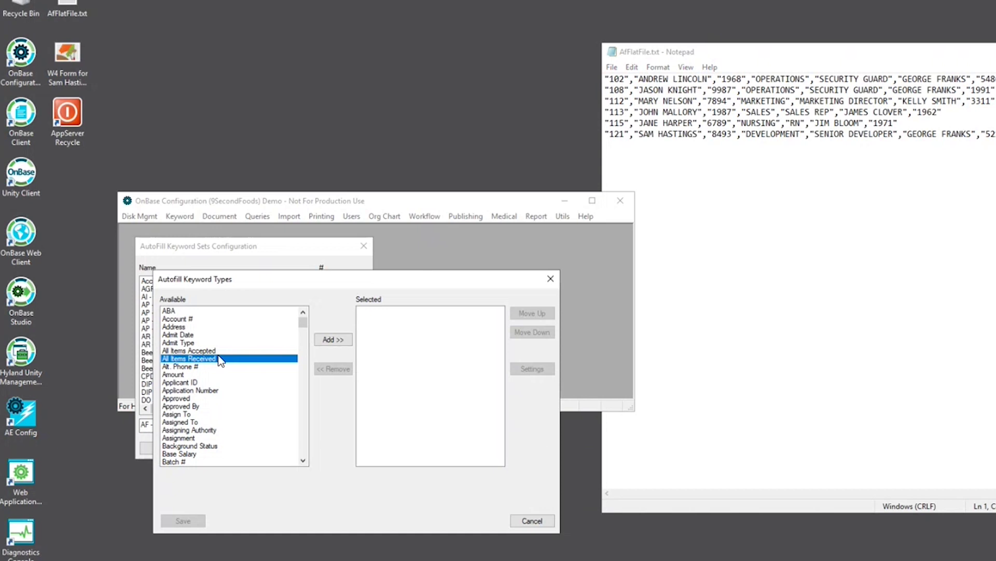
type("employee")
key("Return")
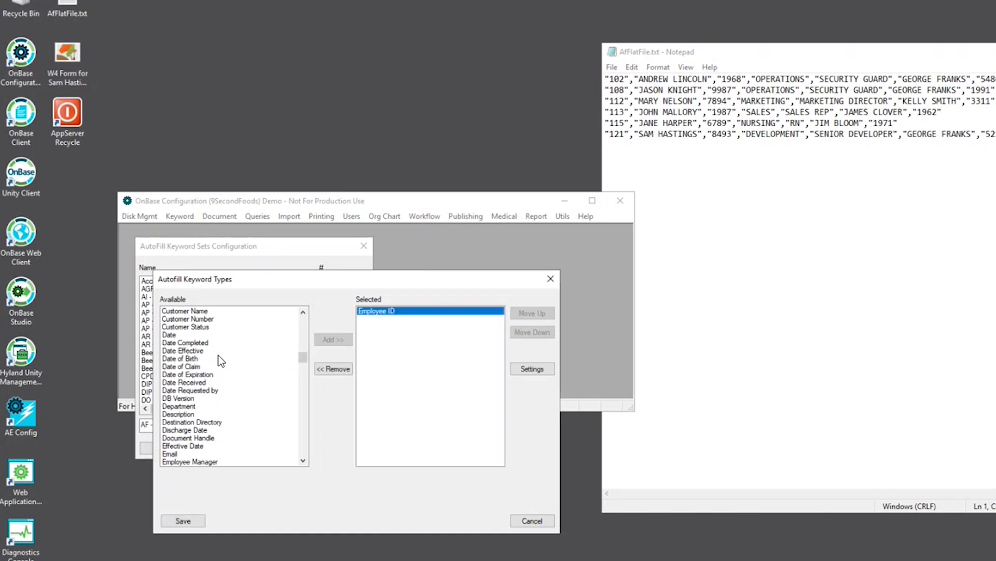
left_click(220, 359)
type("name")
key("Return")
left_click(220, 359)
type("applicant")
key("Return")
left_click(220, 359)
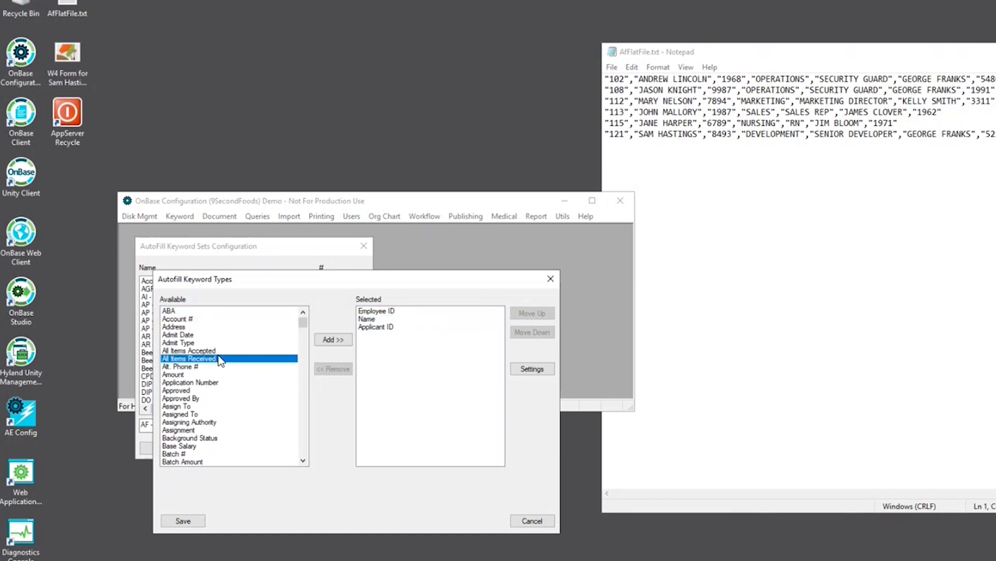
type("department")
key("Return")
Step: Add Position, Manager and Phone Ext, then save and confirm creating the keyword set table
left_click(220, 359)
type("position")
key("Return")
left_click(220, 359)
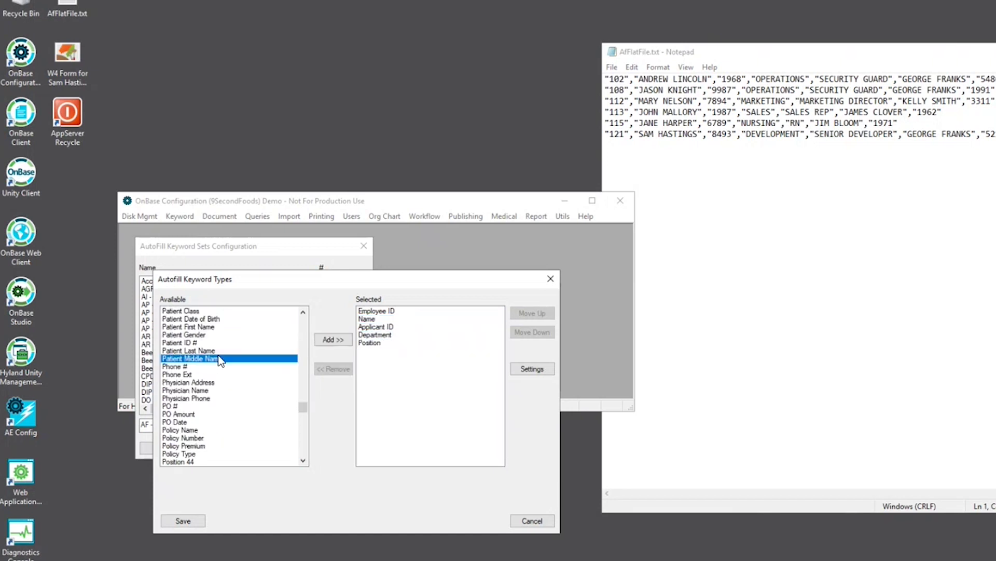
type("manager")
key("Return")
left_click(220, 359)
type("phone ext")
key("Return")
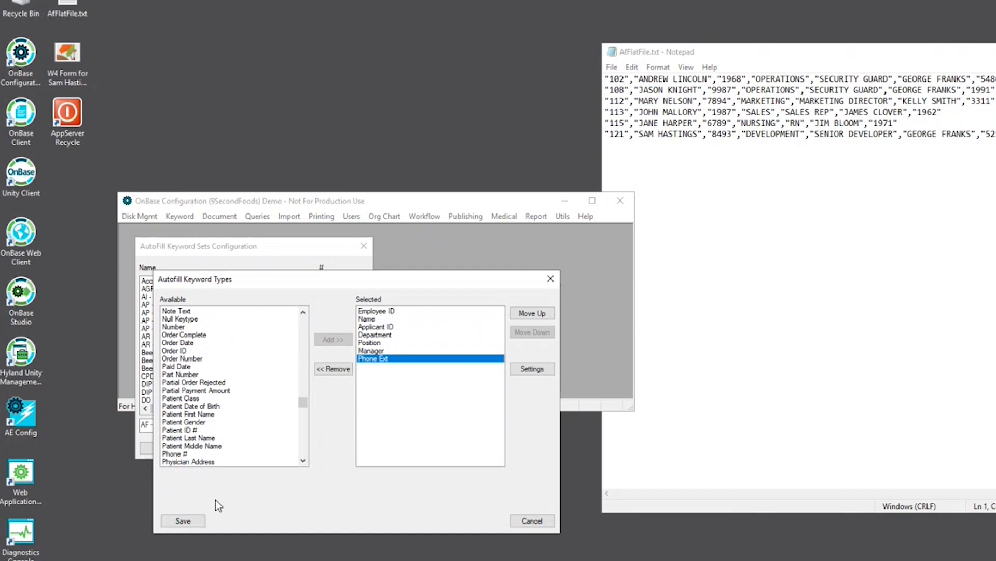
left_click(195, 522)
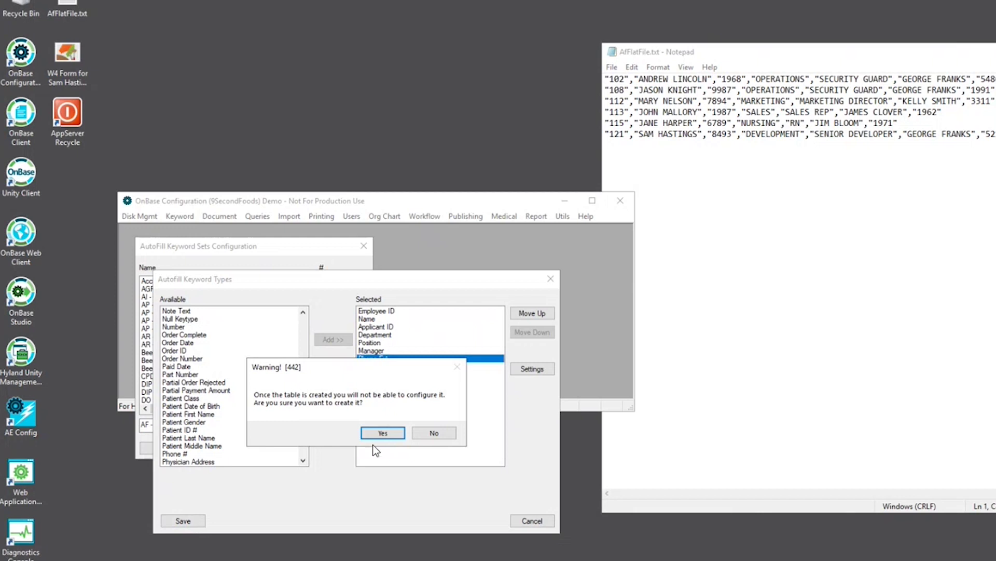
left_click(382, 432)
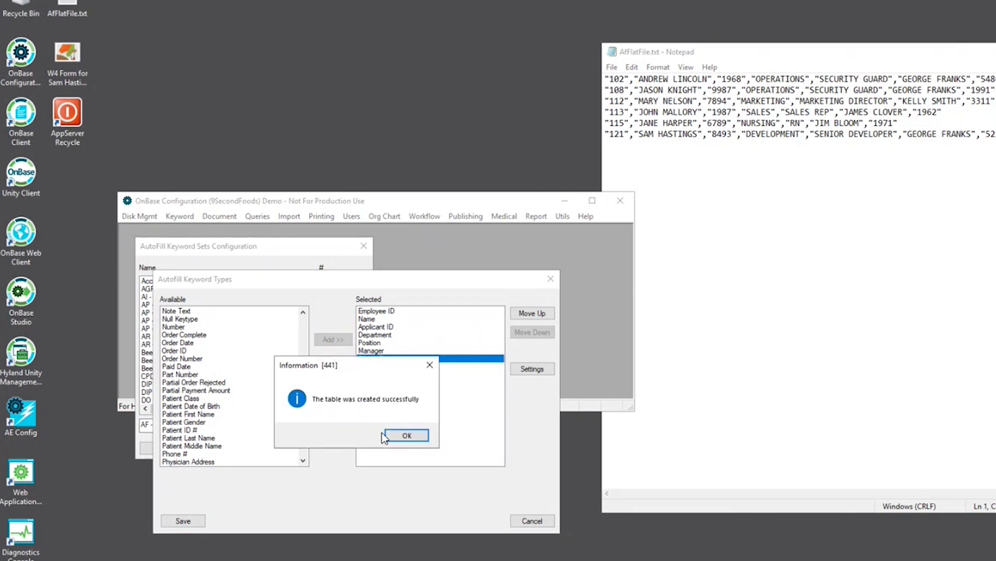
Step: Acknowledge the table creation and assign the MANAGER user group to the keyword set
left_click(403, 439)
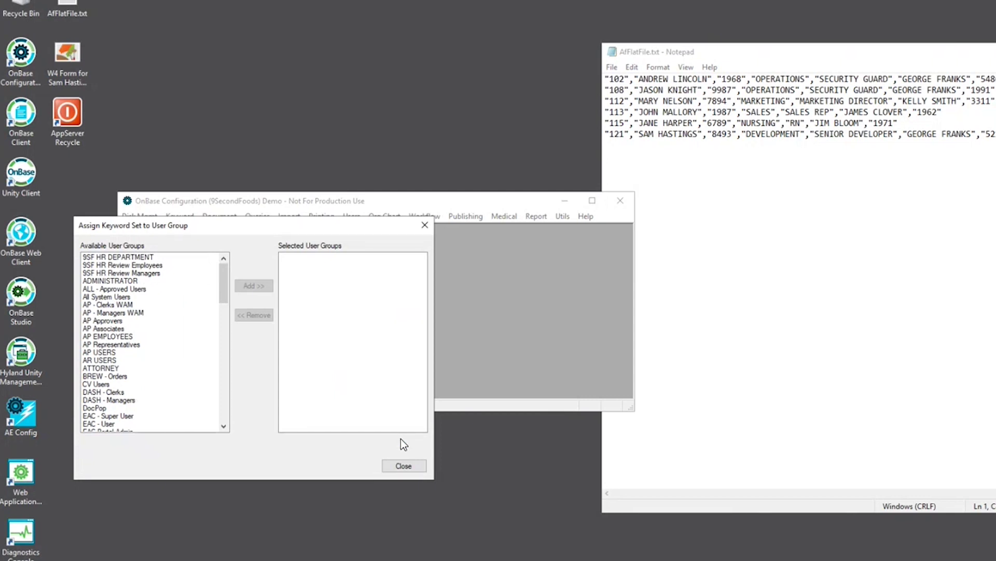
left_click(191, 368)
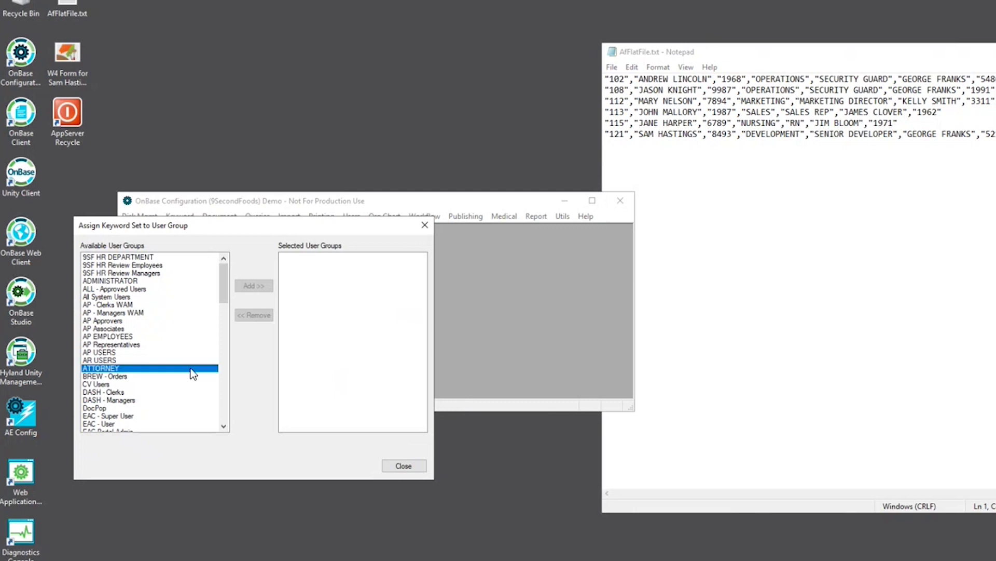
key("m")
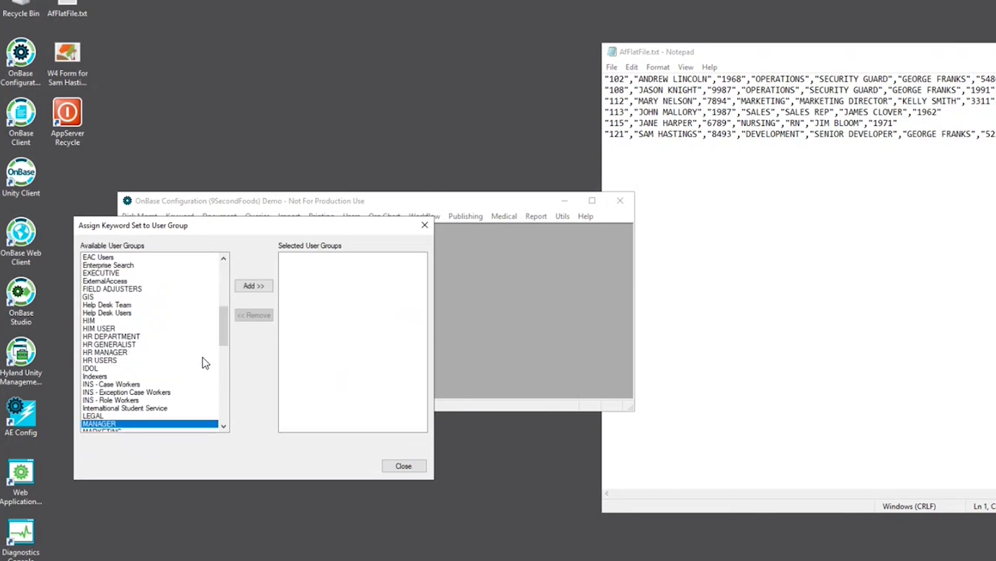
left_click(257, 286)
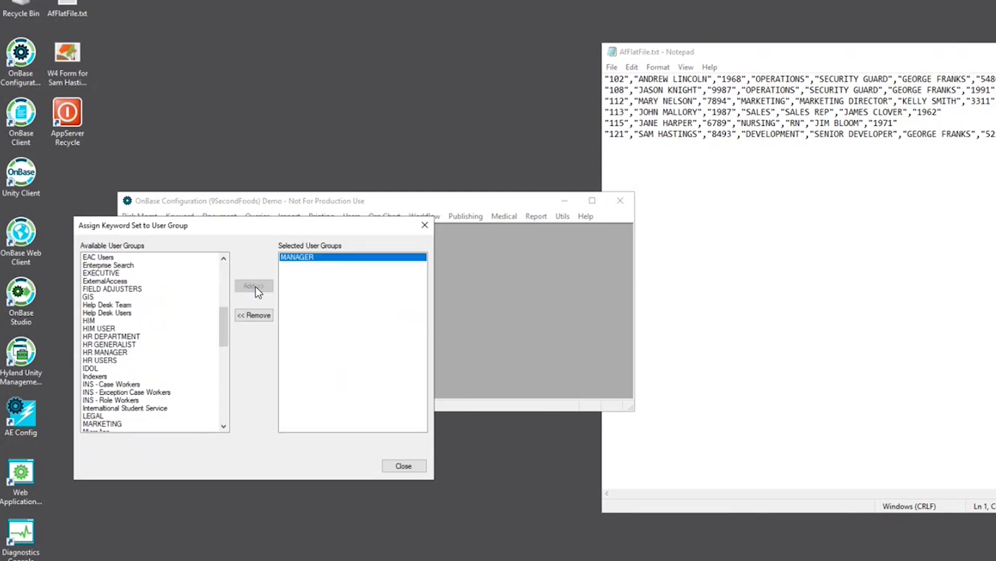
left_click(409, 466)
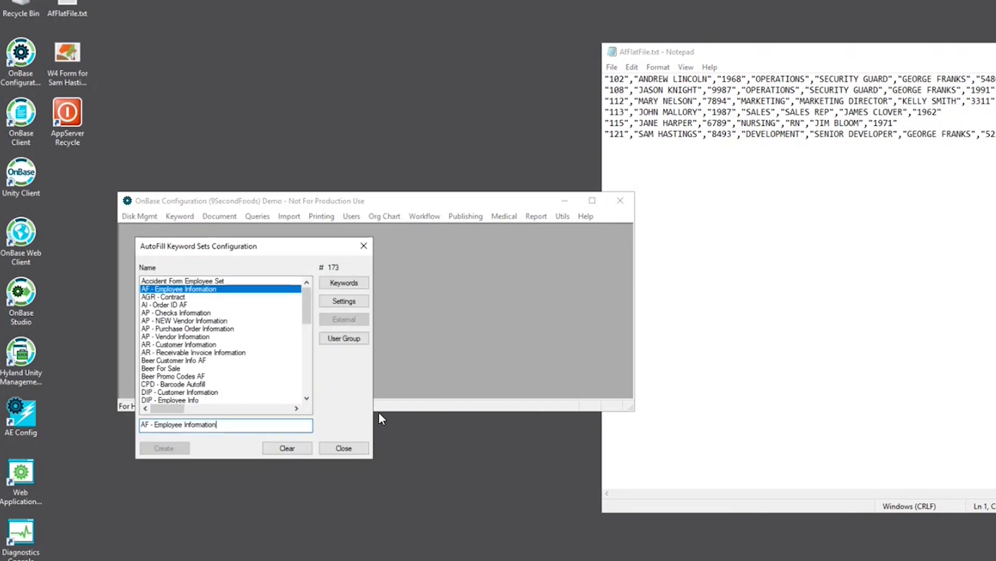
Step: Start a new Import > AutoFill Keyword Processor entry named 'AF - Employee Info Processor'
left_click(344, 448)
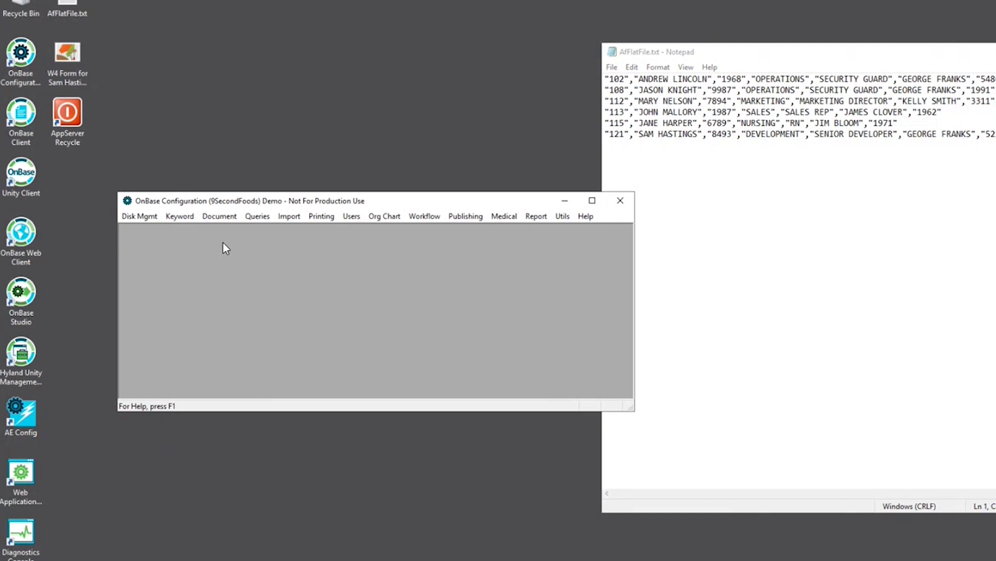
left_click(287, 217)
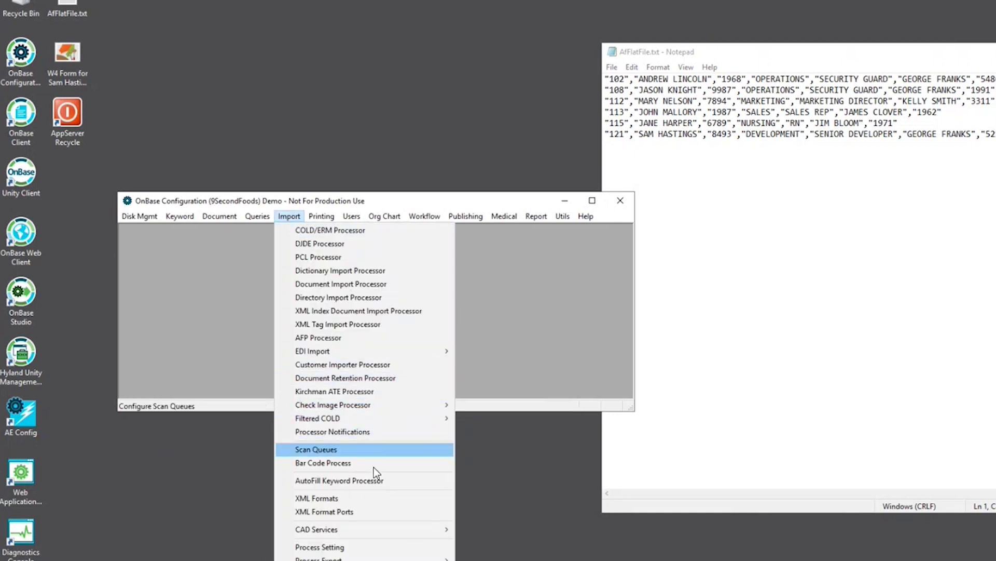
left_click(374, 481)
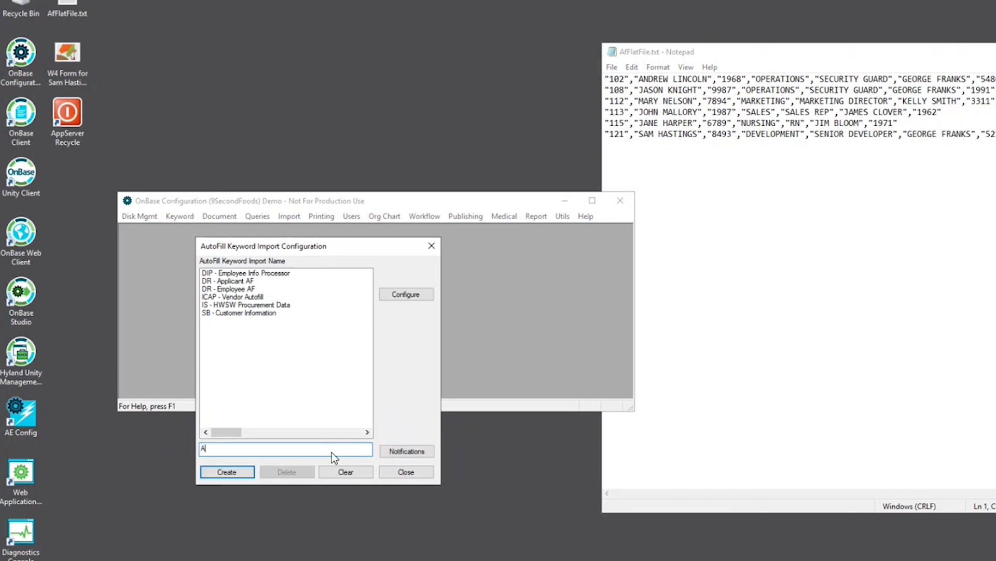
type("AF - Employee Info Po")
key("BackSpace")
Step: Create the processor and set its default import file to Desktop\AfFlatFile.txt
type("rocessor")
left_click(232, 474)
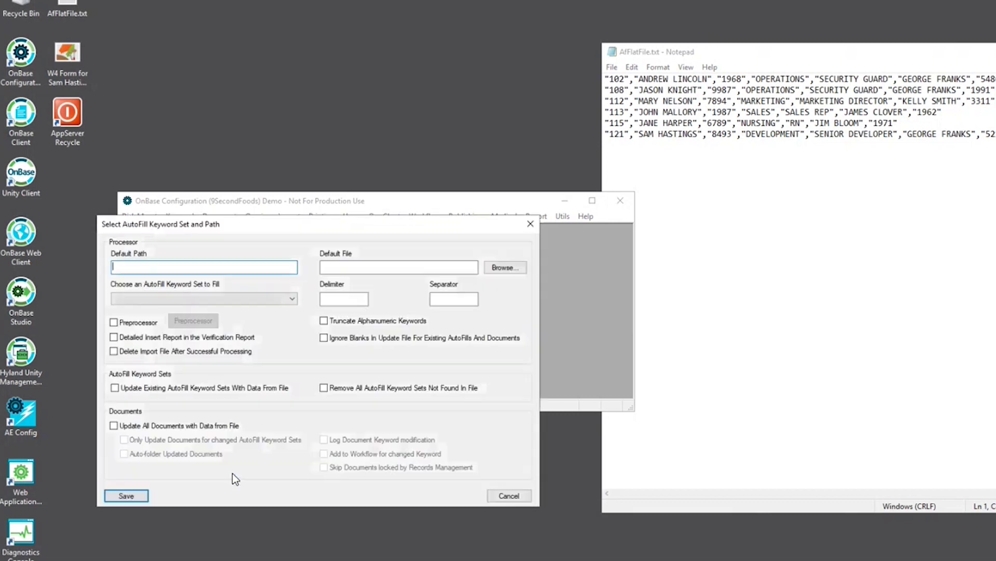
left_click(510, 269)
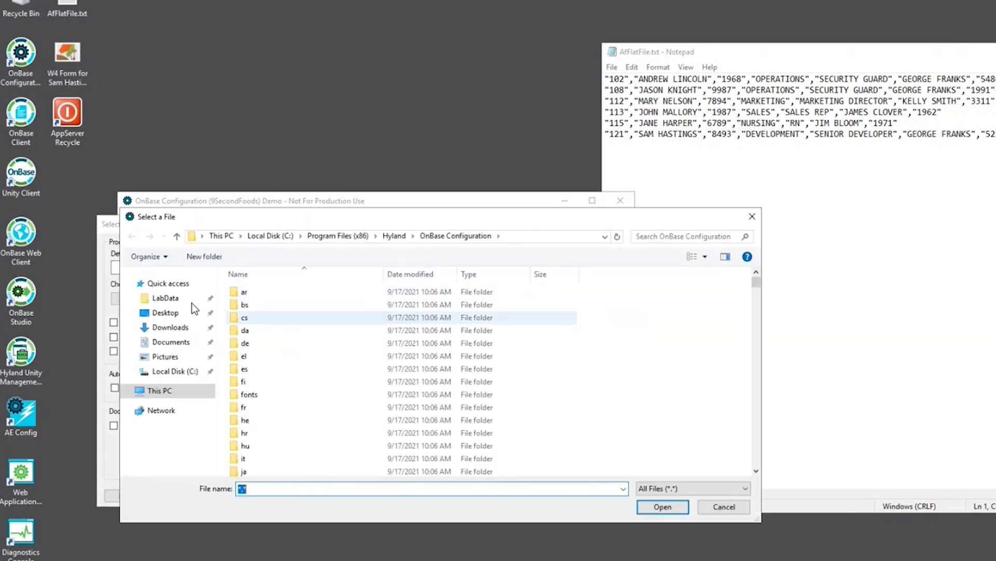
left_click(166, 300)
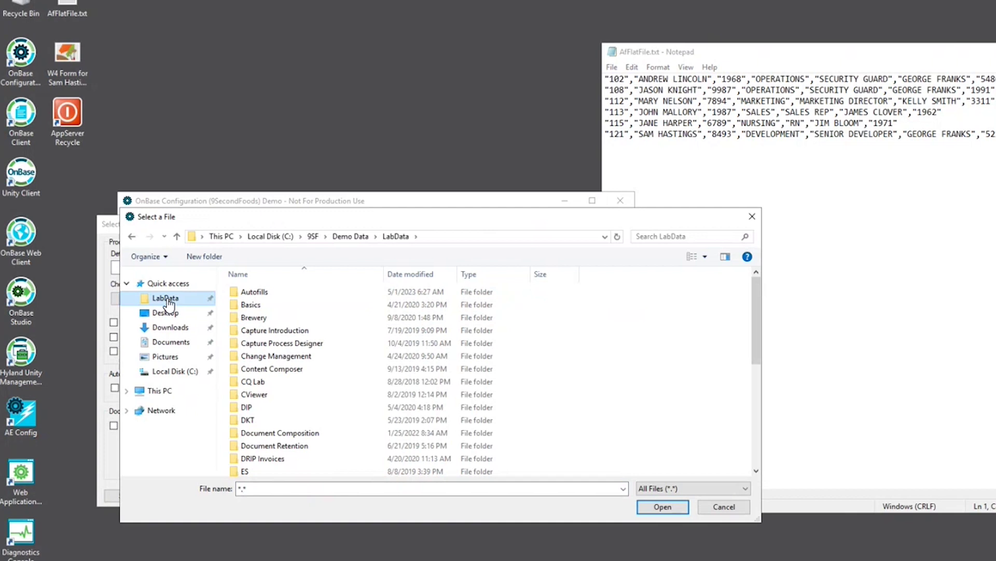
left_click(162, 312)
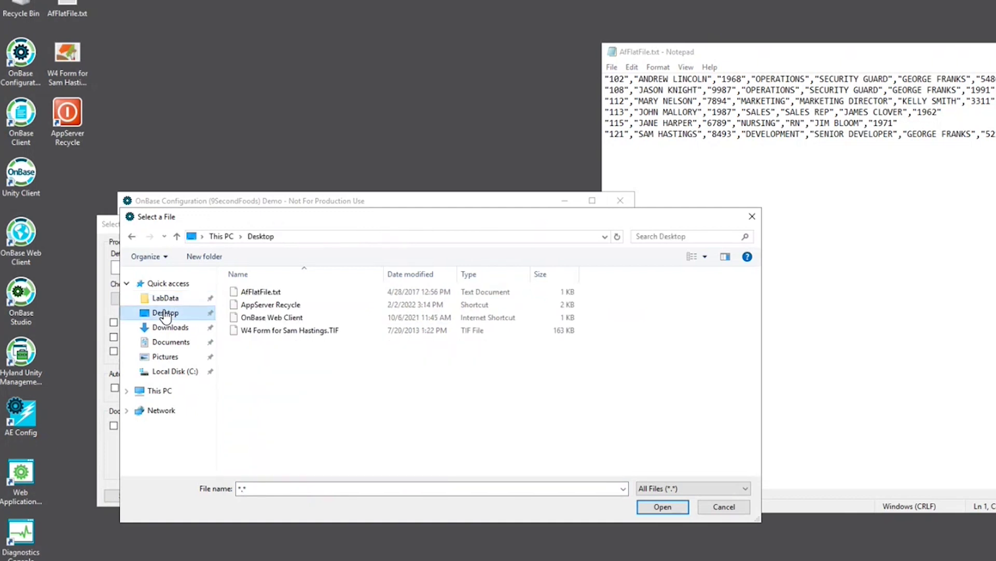
left_click(253, 292)
double_click(254, 291)
Step: Target the AF - Employee Information set with quote delimiter and comma separator, then save
left_click(240, 299)
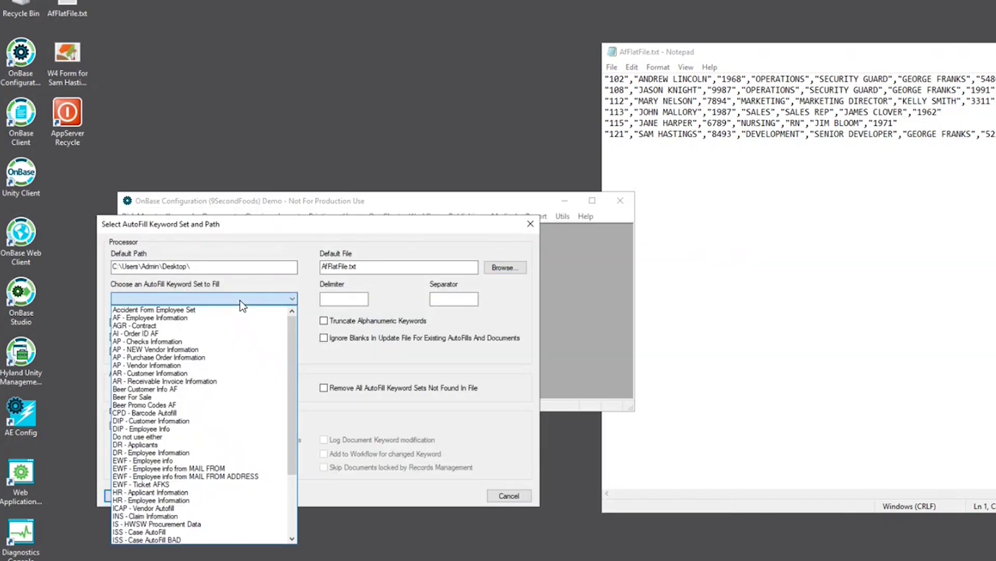
left_click(207, 316)
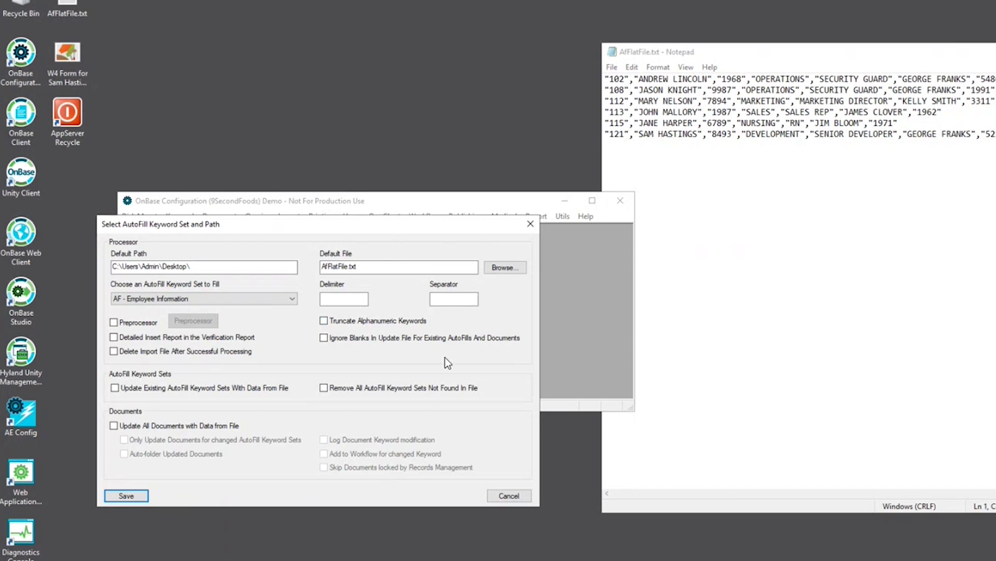
mouse_move(452, 545)
left_click(344, 299)
left_click(475, 303)
type(",")
left_click(136, 494)
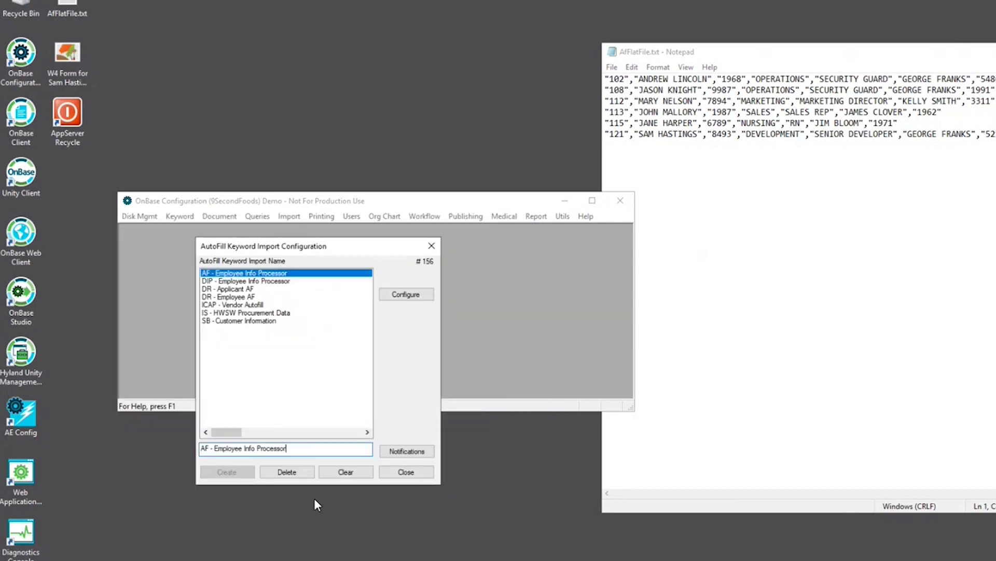
Step: Close the AutoFill import configuration and open the Document > Document Types list
left_click(412, 472)
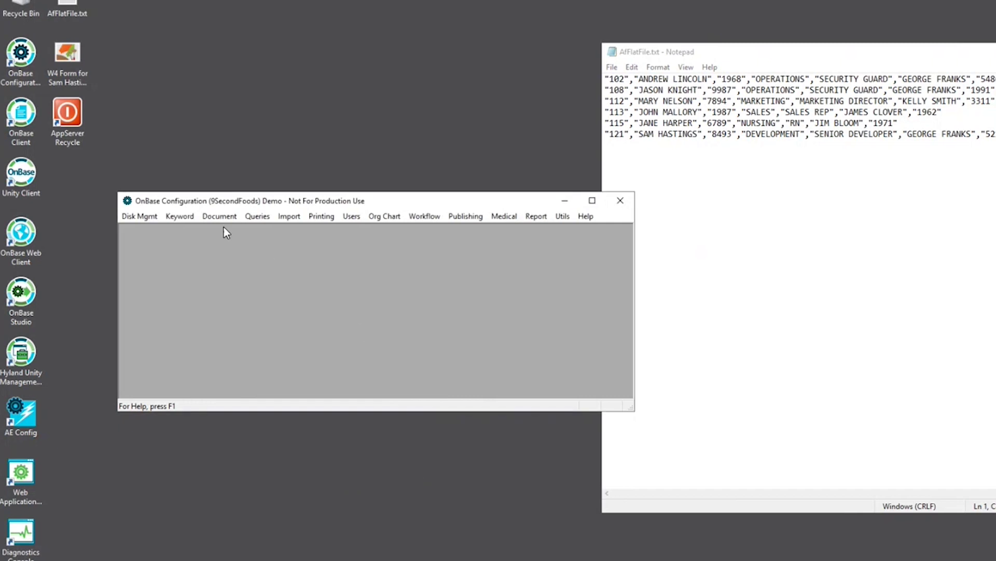
left_click(221, 219)
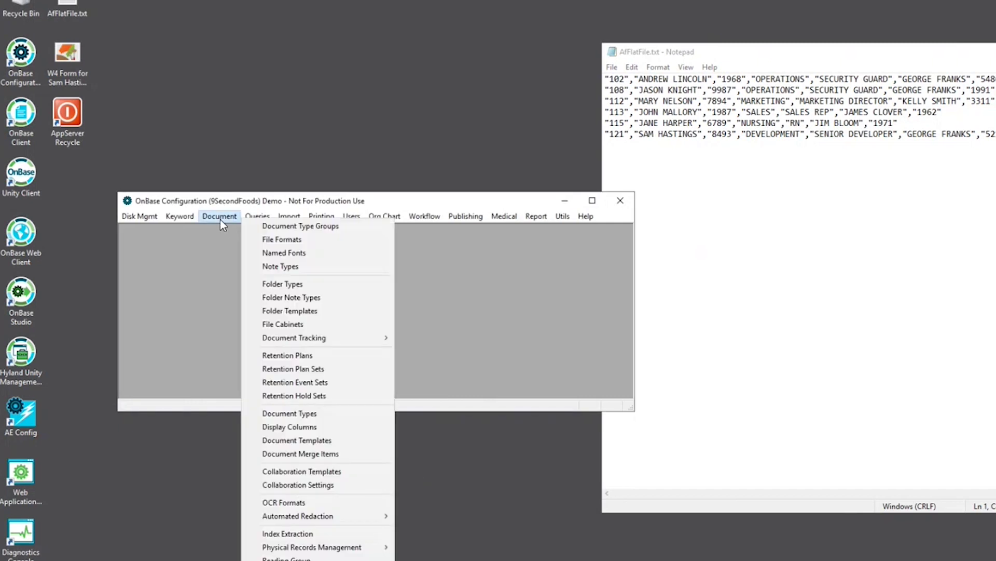
left_click(257, 217)
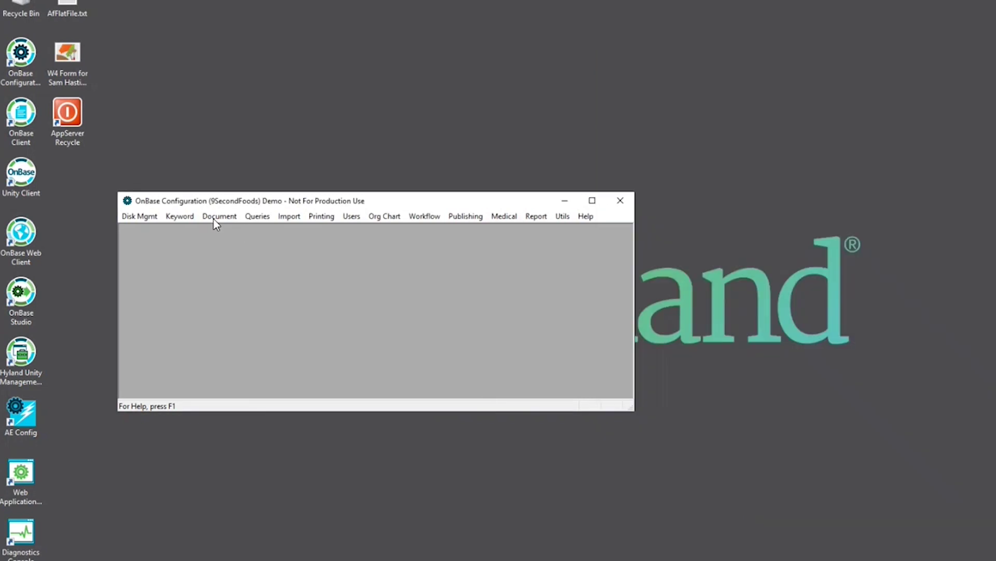
left_click(217, 220)
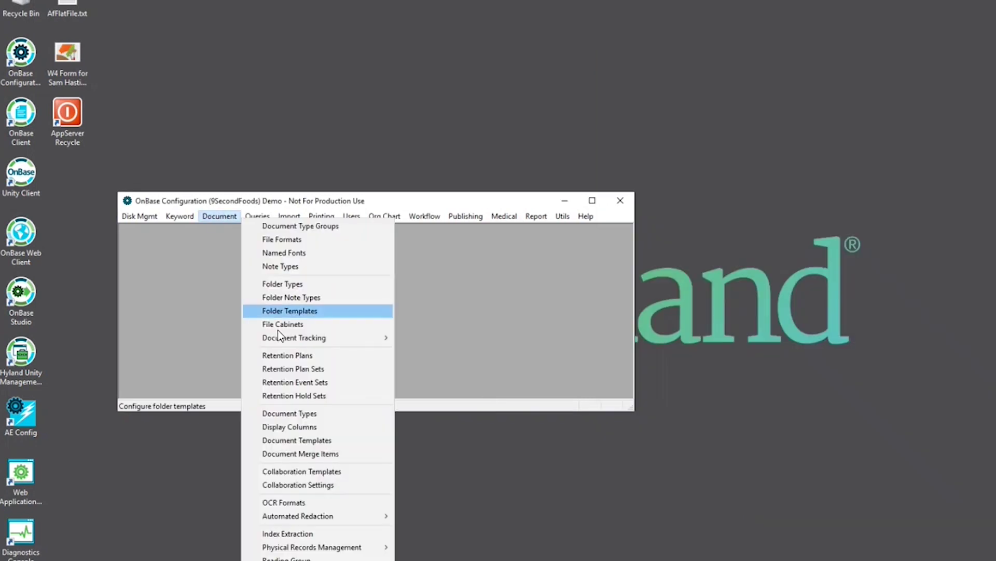
left_click(301, 414)
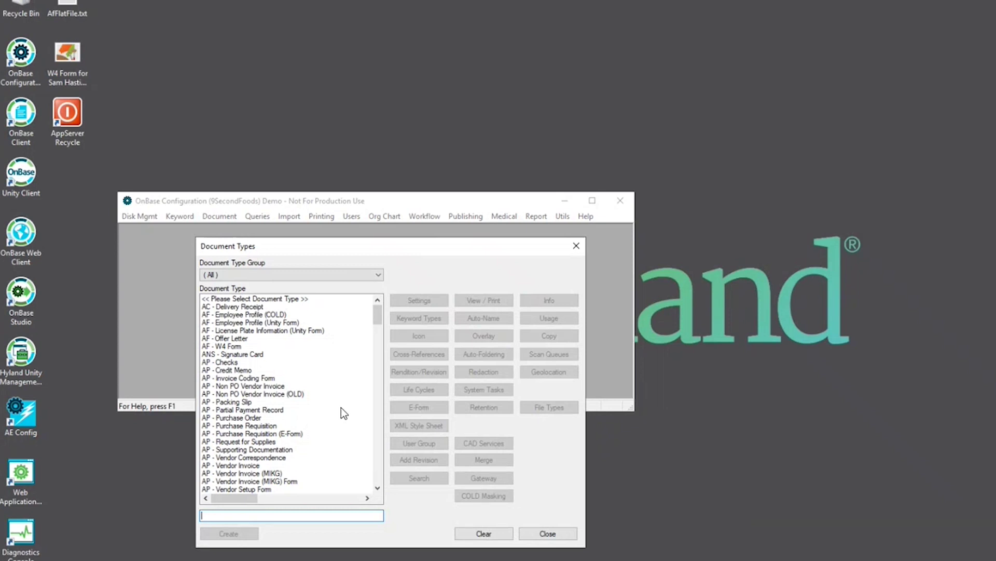
Step: Set AF - W4 Form's AutoFill Keyword Set to AF - Employee Information and save
left_click(230, 346)
left_click(414, 319)
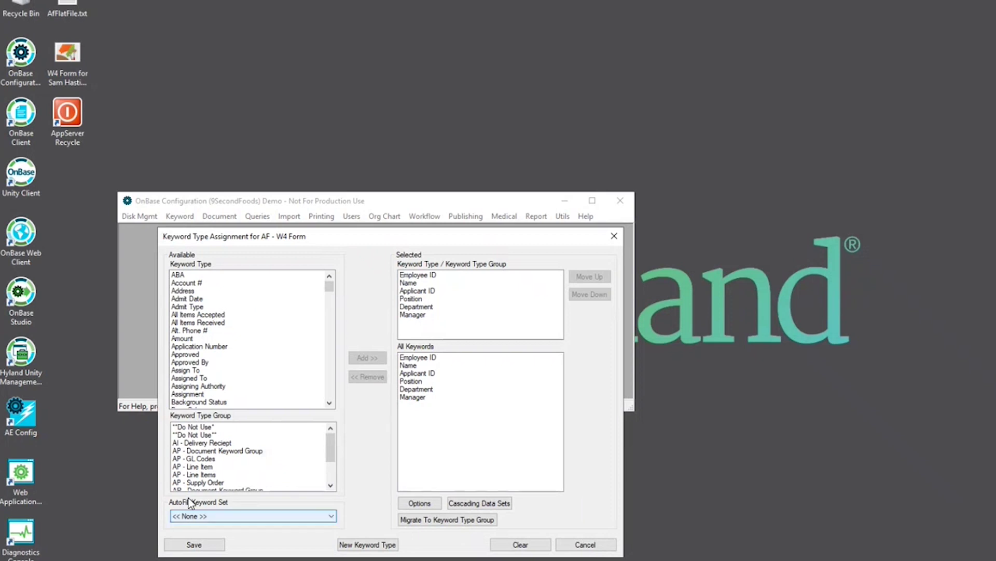
left_click(230, 516)
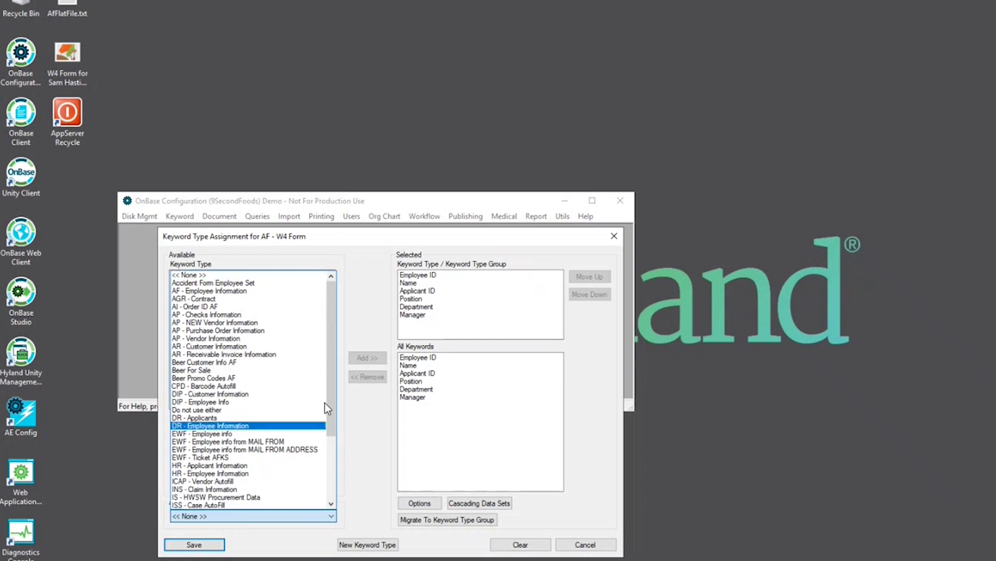
left_click(247, 290)
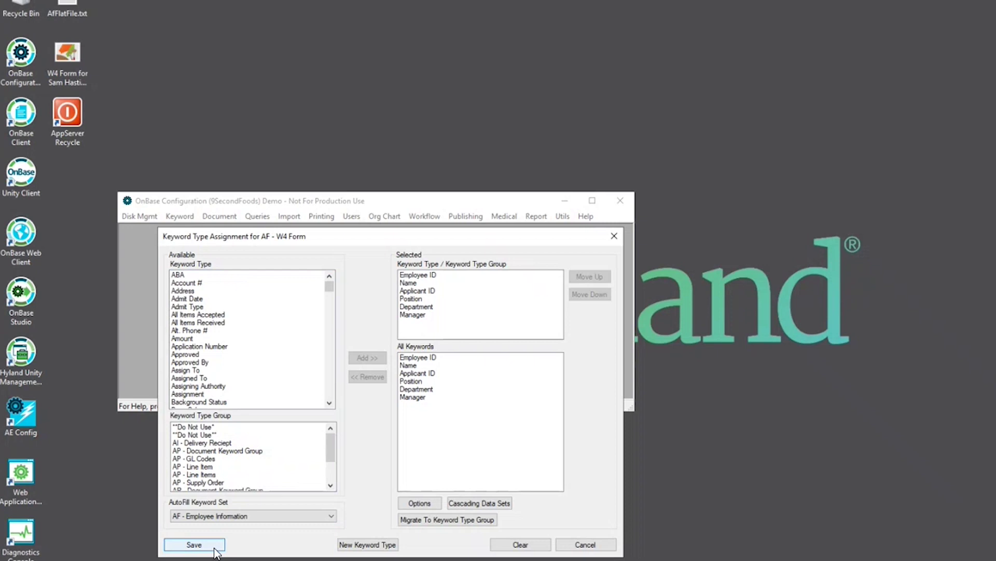
left_click(214, 548)
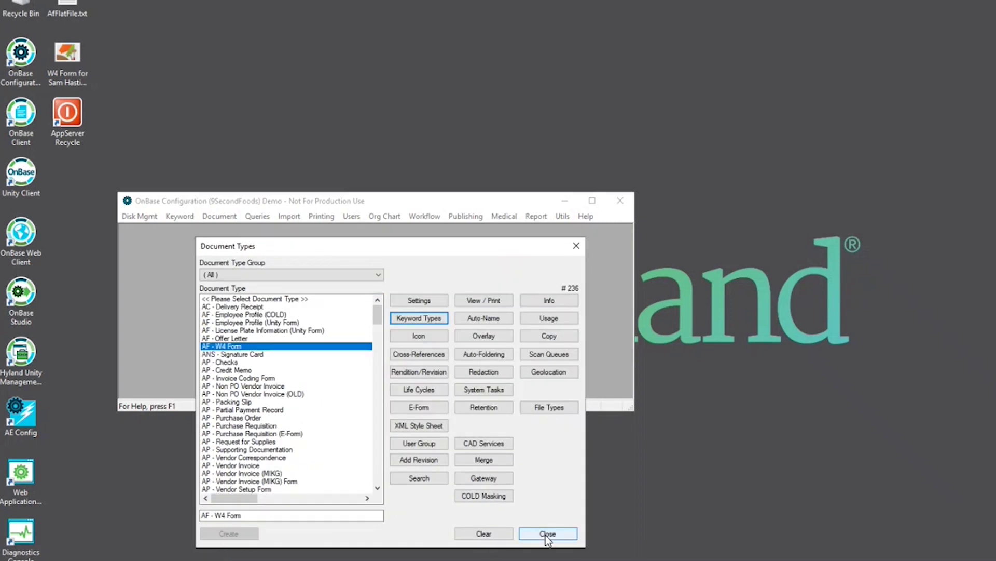
Step: Close Document Types and exit OnBase Configuration, resetting the application servers' cache
left_click(547, 534)
left_click(627, 205)
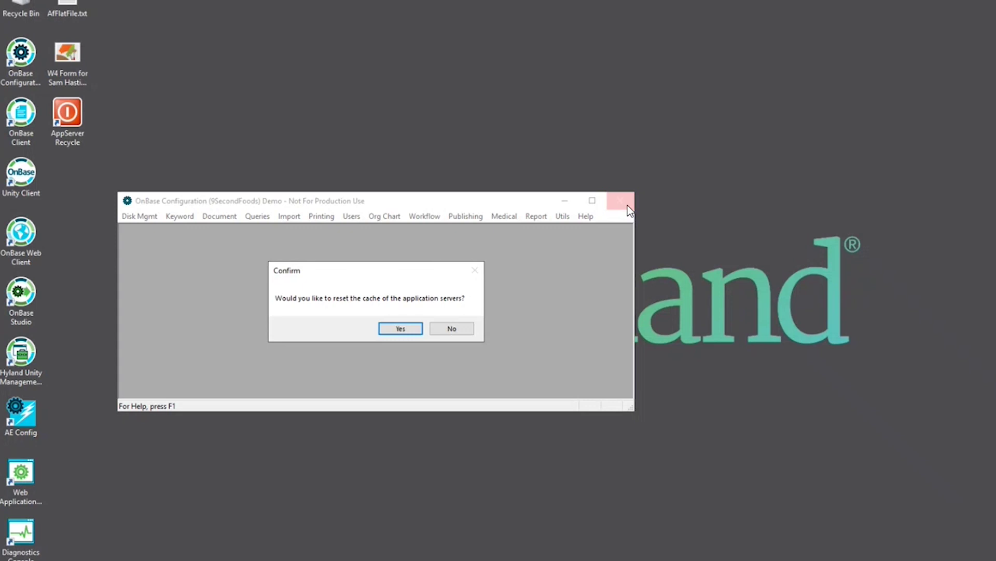
left_click(401, 335)
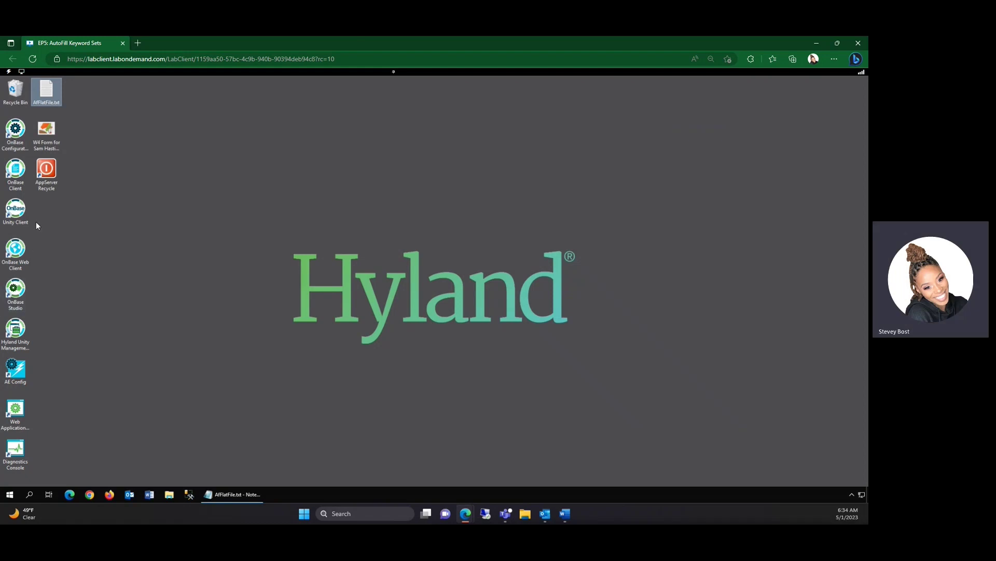
Step: Launch OnBase Client, log in with the manager account credentials, and open the Admin menu
left_click(15, 174)
double_click(15, 174)
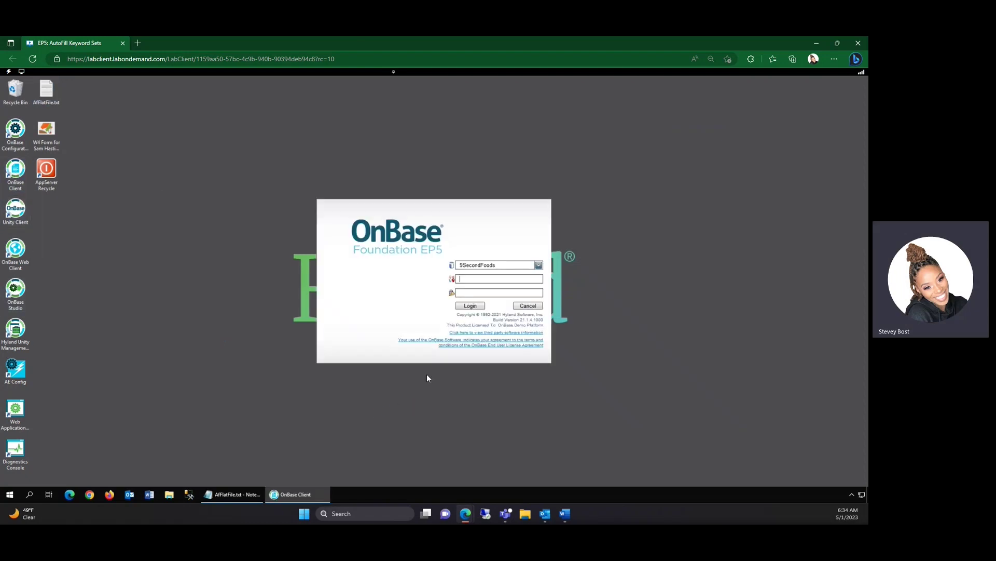
type("MANAGEmanager")
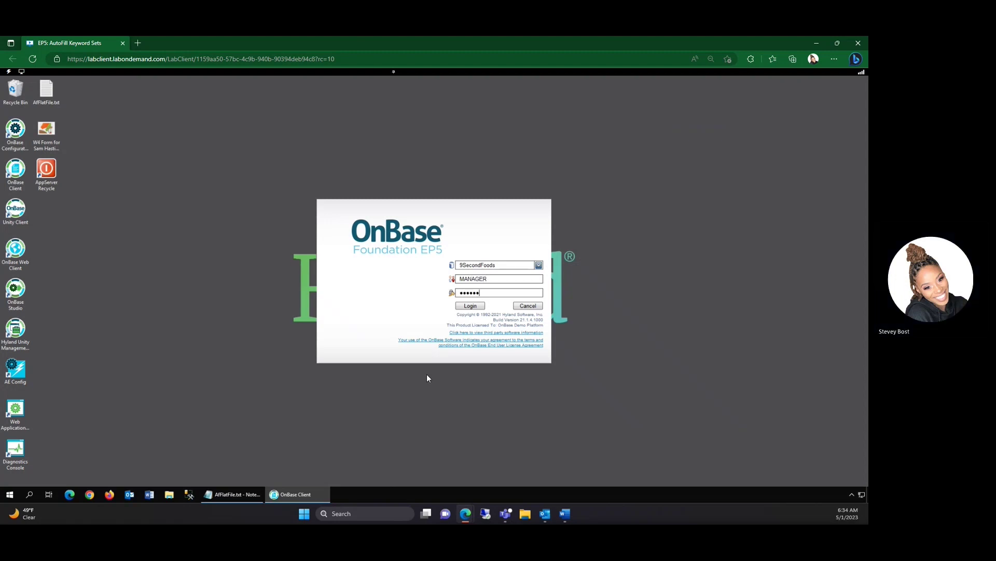
key("Return")
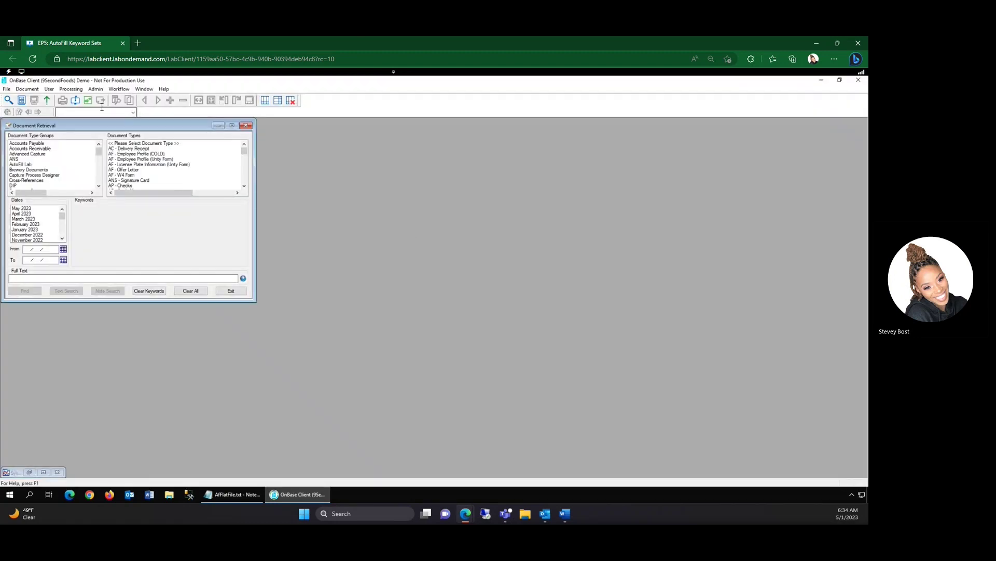
left_click(95, 89)
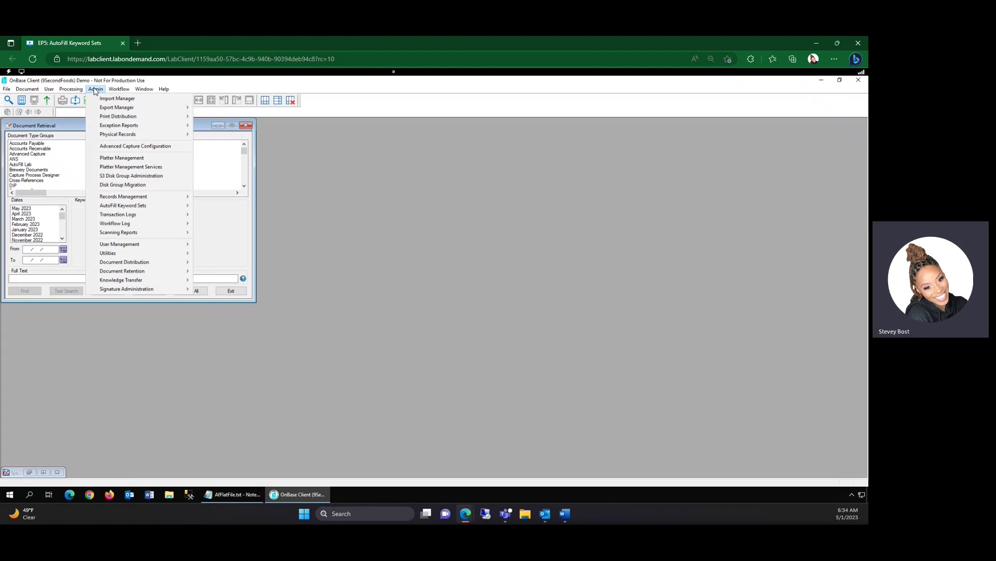
Step: Execute the AF - Employee Info Processor import with default options, then close the verification report
mouse_move(136, 207)
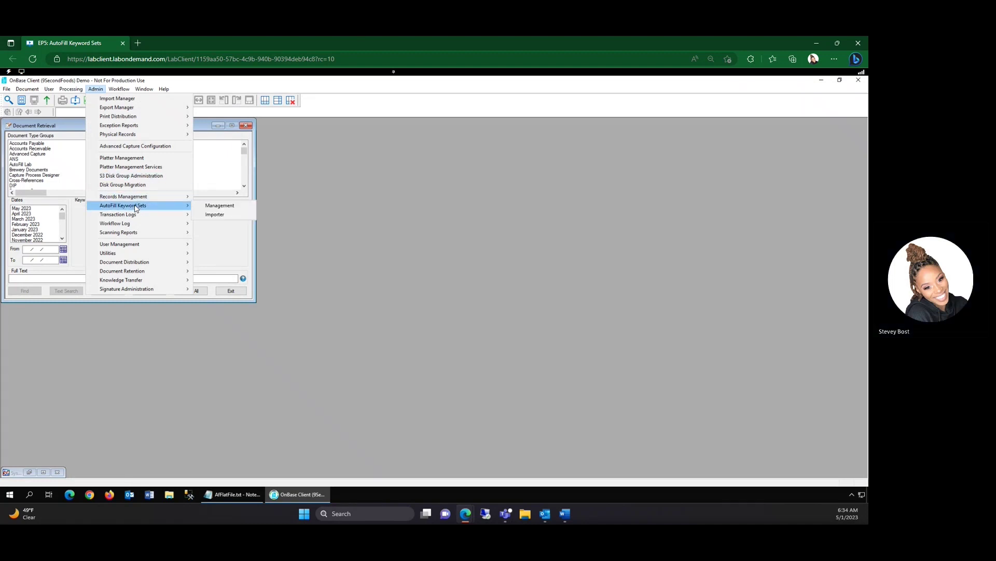
left_click(211, 215)
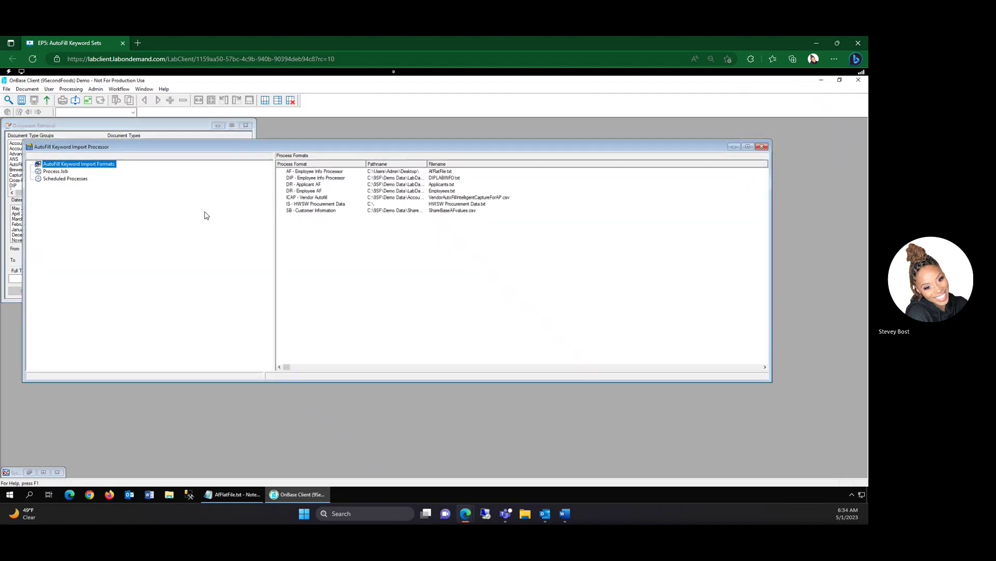
left_click(310, 172)
right_click(310, 174)
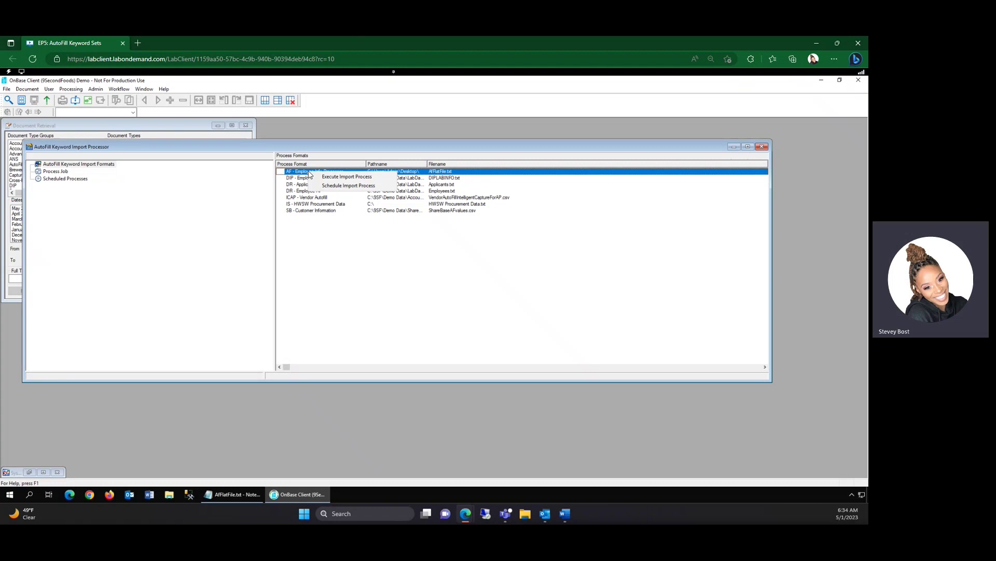
left_click(343, 176)
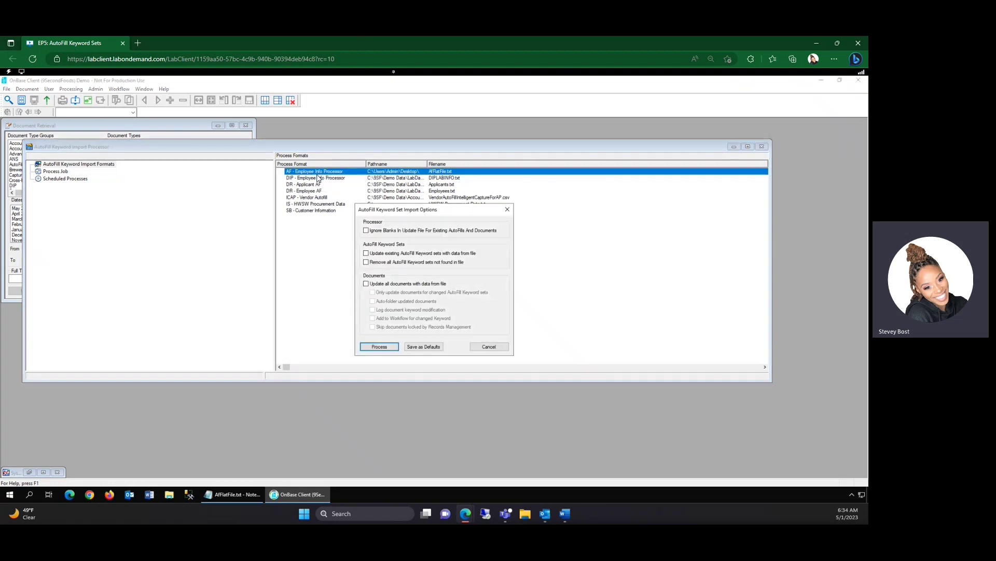
left_click(390, 345)
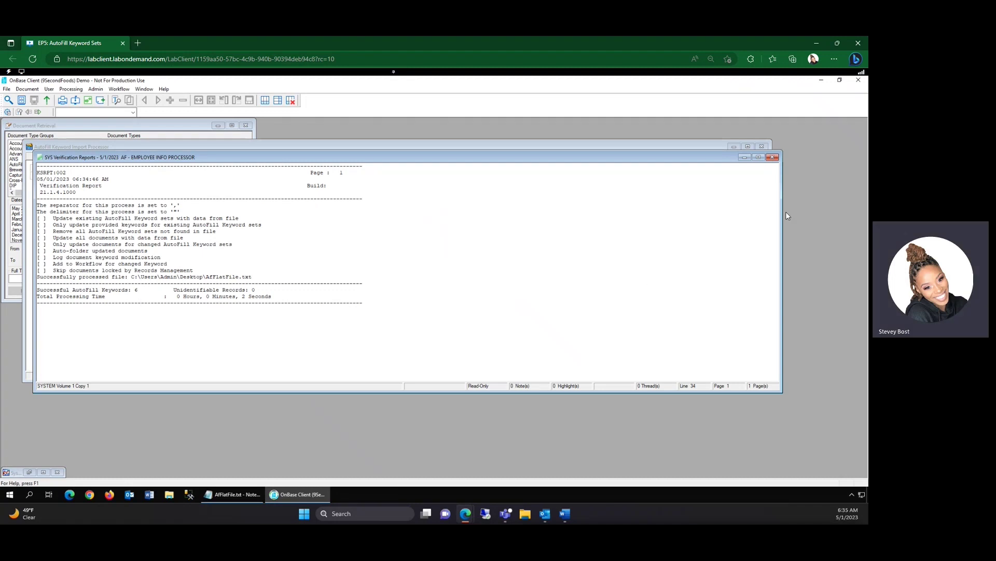
left_click(773, 156)
Step: Close the AutoFill import processor and OnBase Client, then sign in to Unity Client with the manager username and password
left_click(763, 146)
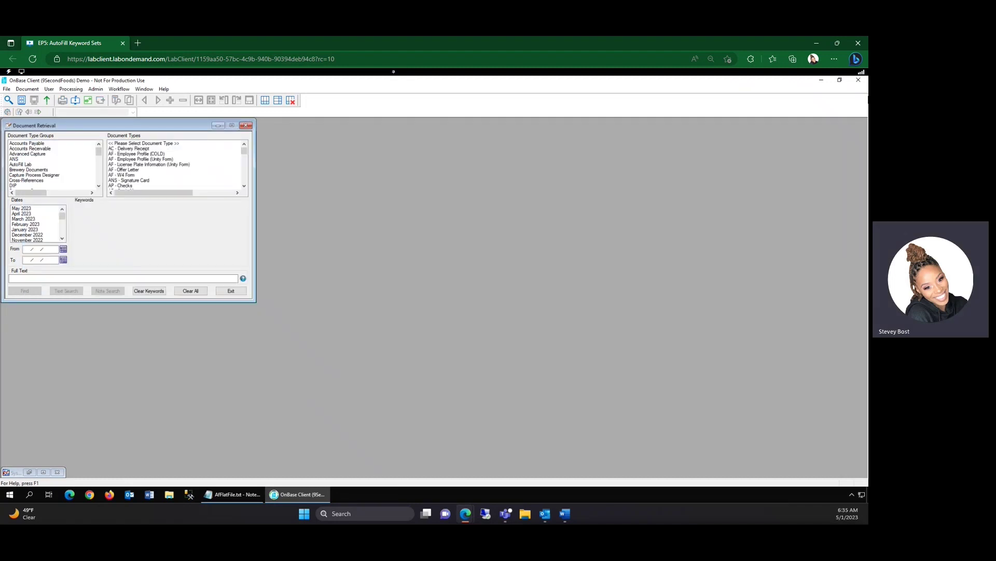
left_click(859, 80)
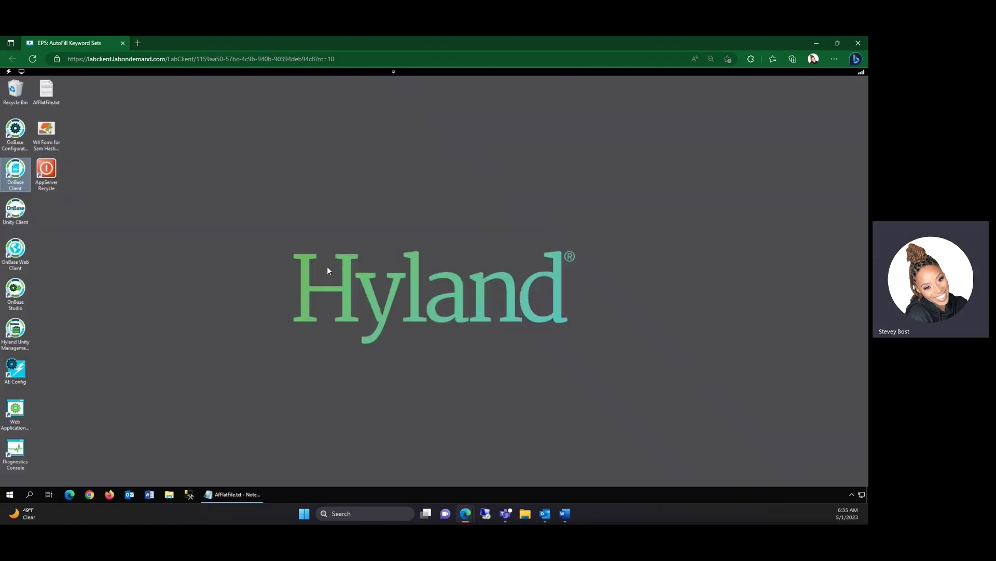
left_click(9, 217)
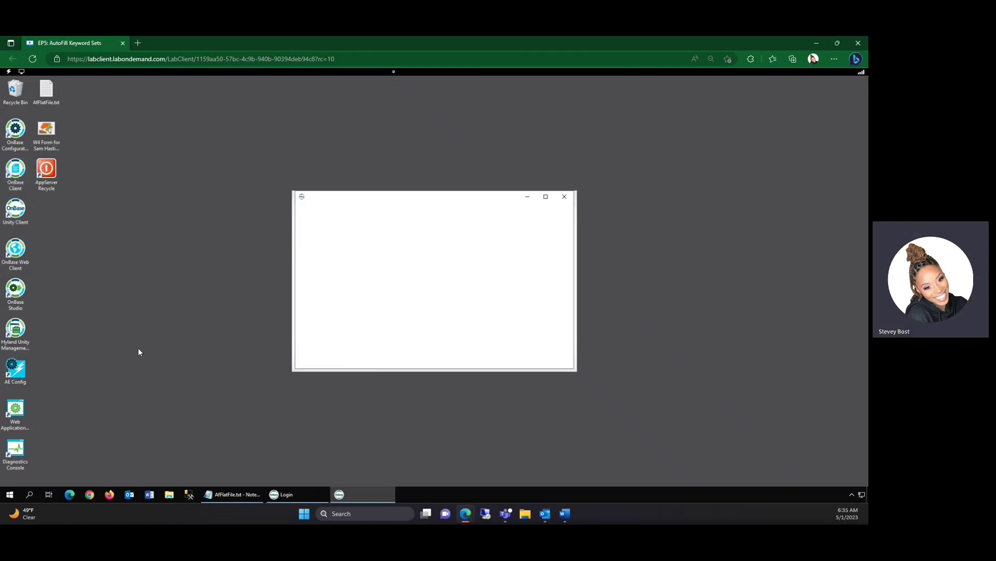
type("manager")
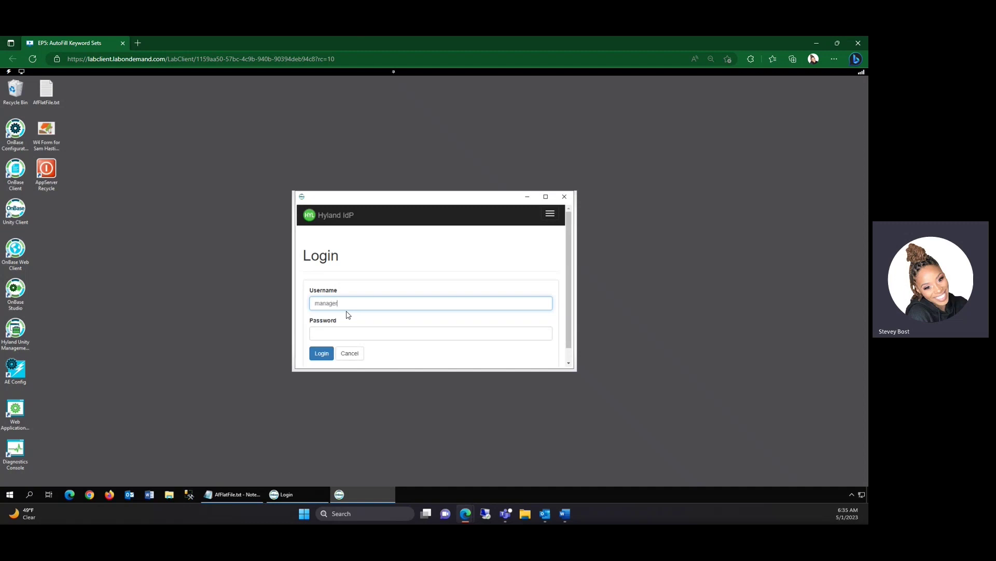
key("Tab")
type("pa")
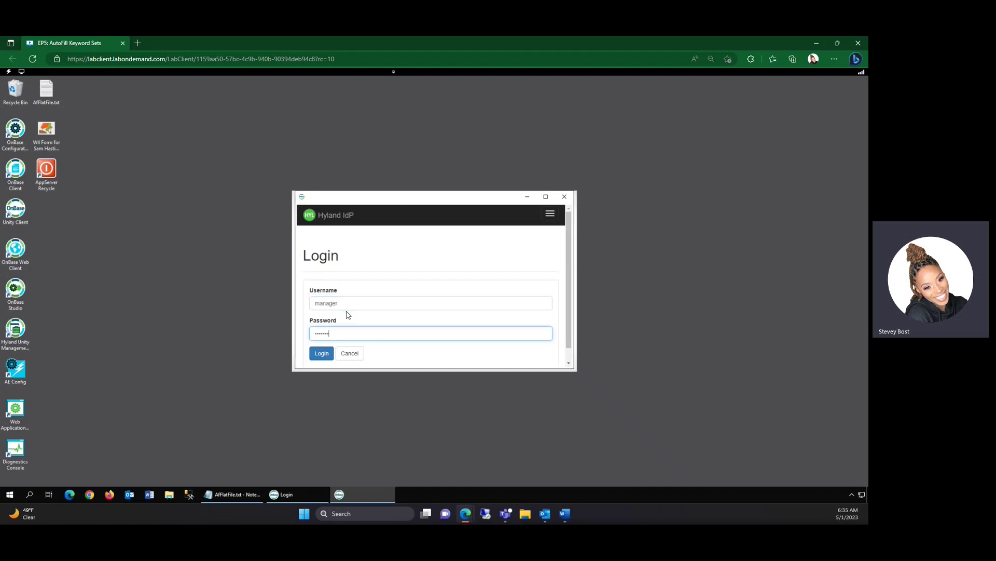
left_click(326, 355)
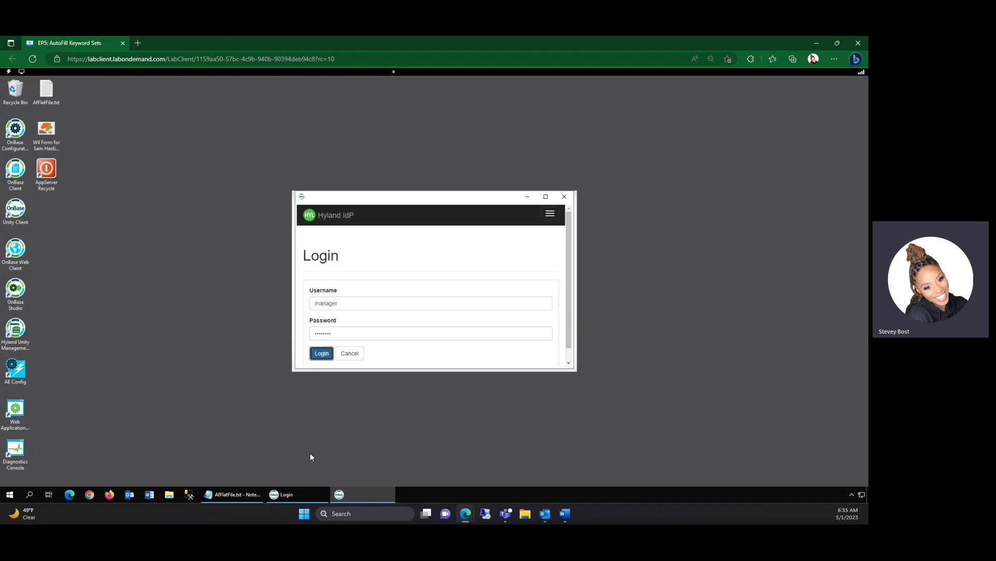
mouse_move(310, 491)
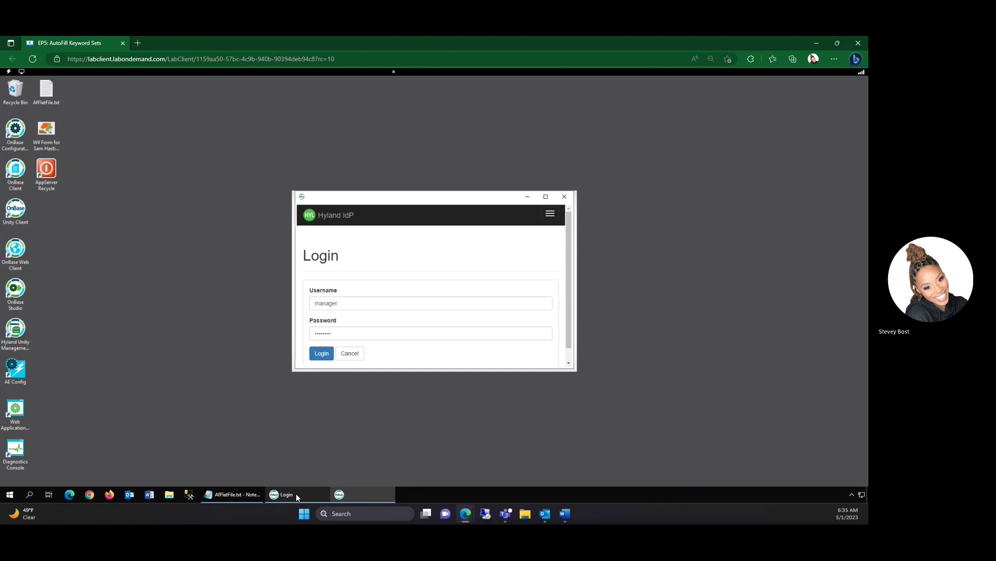
left_click_drag(399, 200, 554, 289)
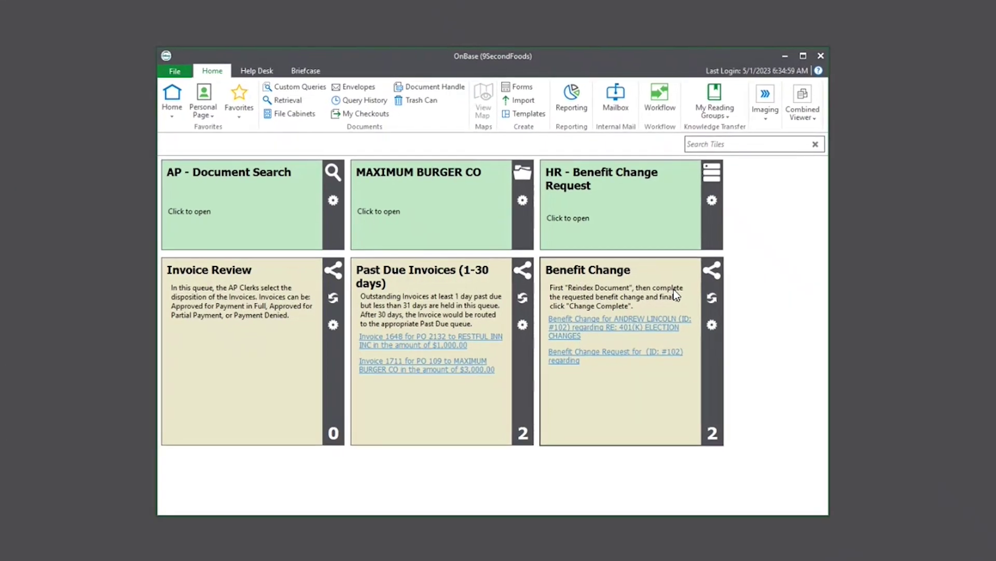
Step: Import the Desktop W4 TIF as AF - W4 Form, letting the Employee ID autofill the other keywords
left_click(517, 101)
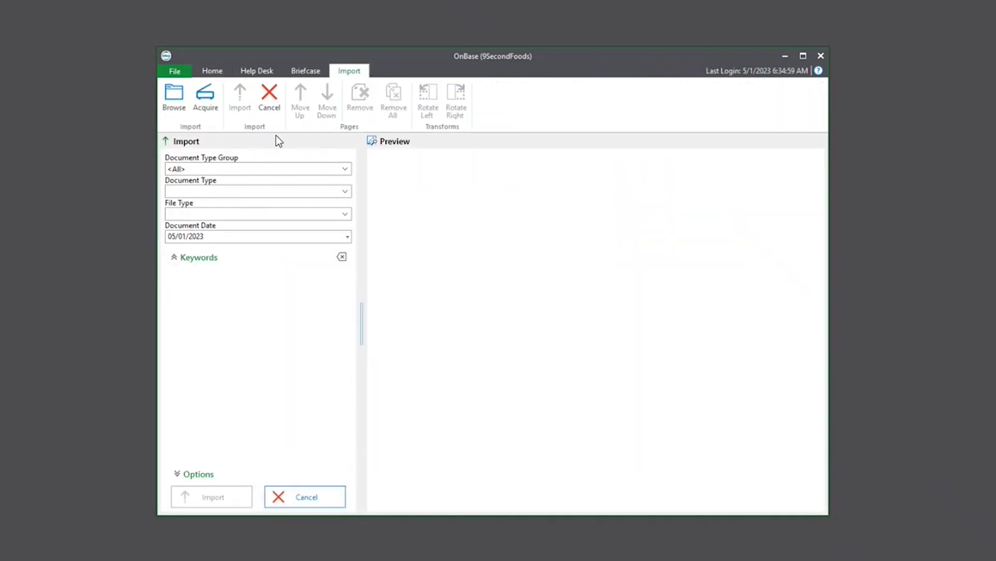
left_click(178, 101)
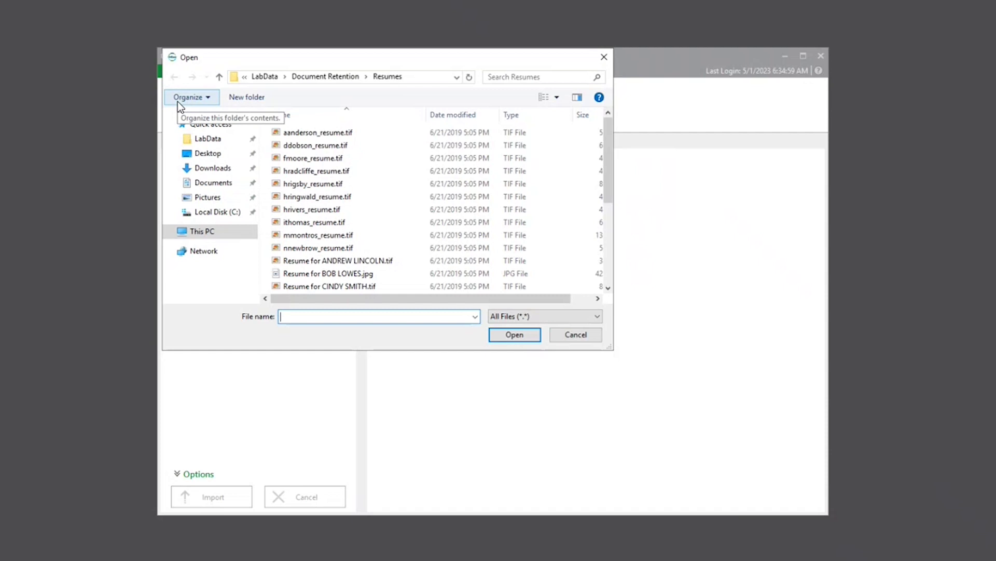
left_click(207, 155)
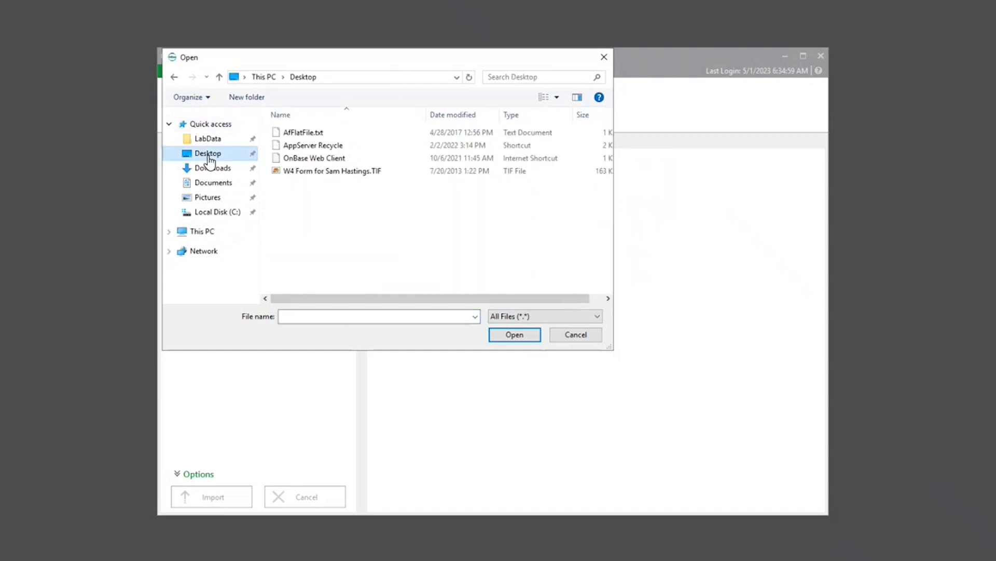
double_click(345, 172)
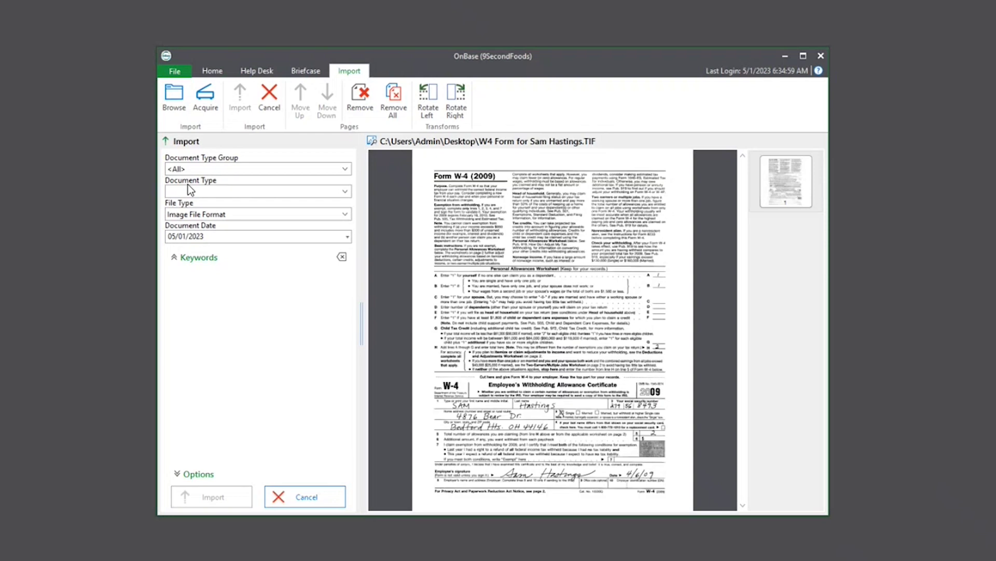
left_click(187, 189)
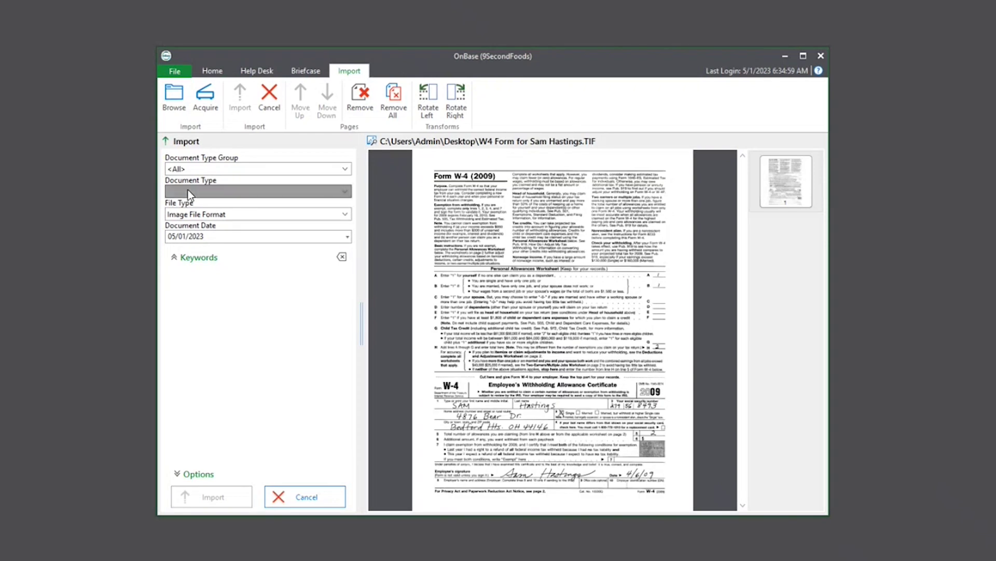
left_click(200, 161)
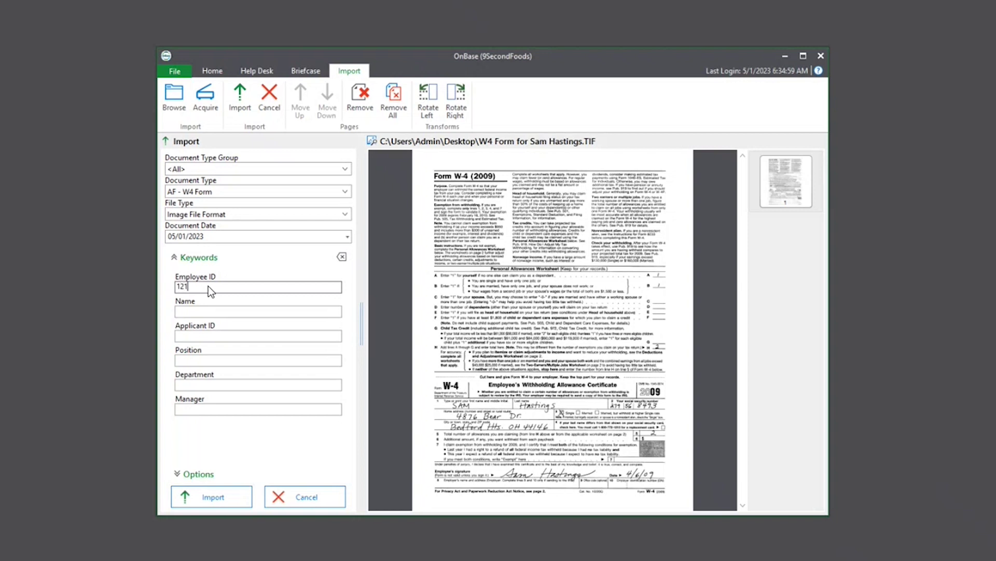
key("Tab")
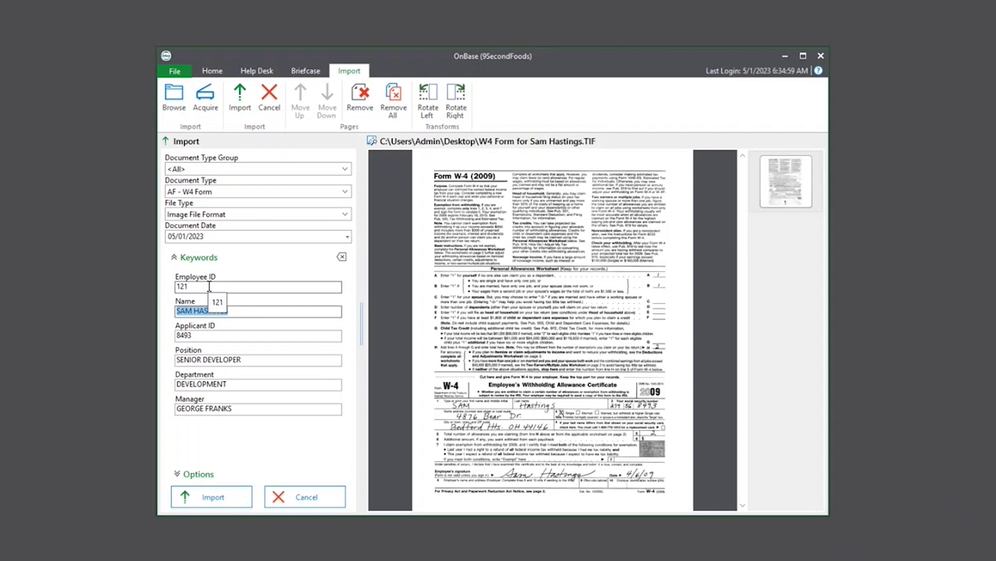
left_click(216, 496)
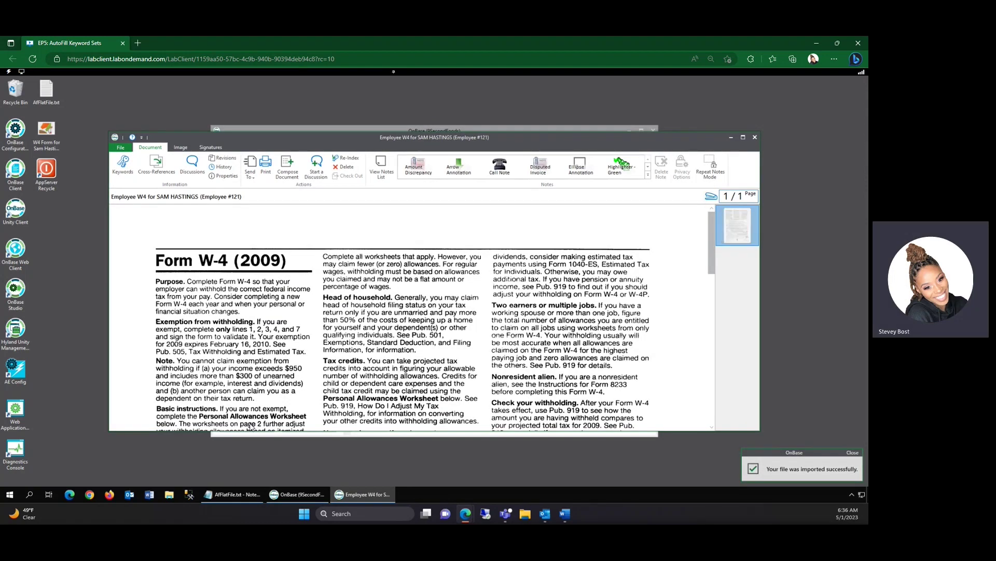
Step: Wait for the imported W4 to open in the viewer with a success notification
mouse_move(223, 497)
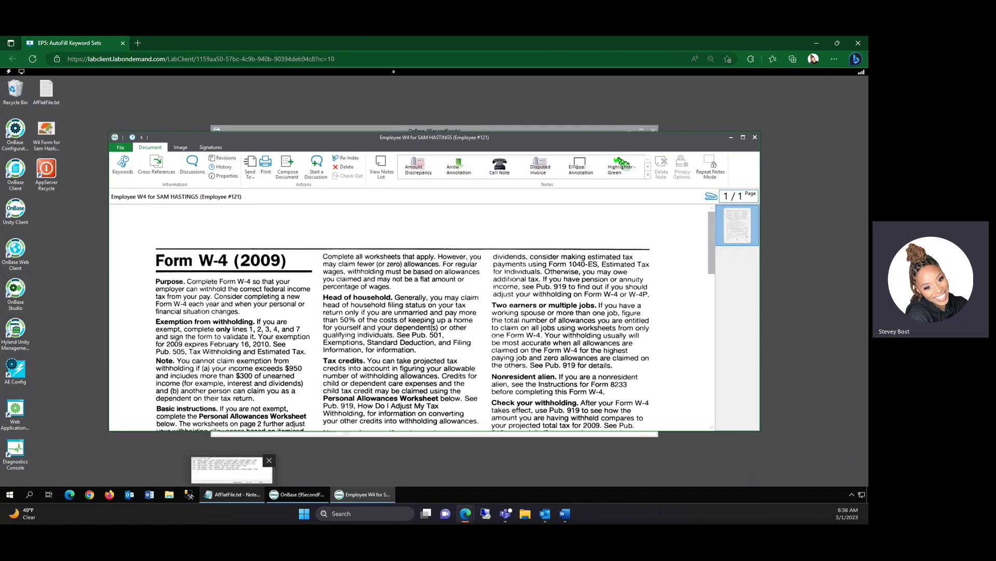